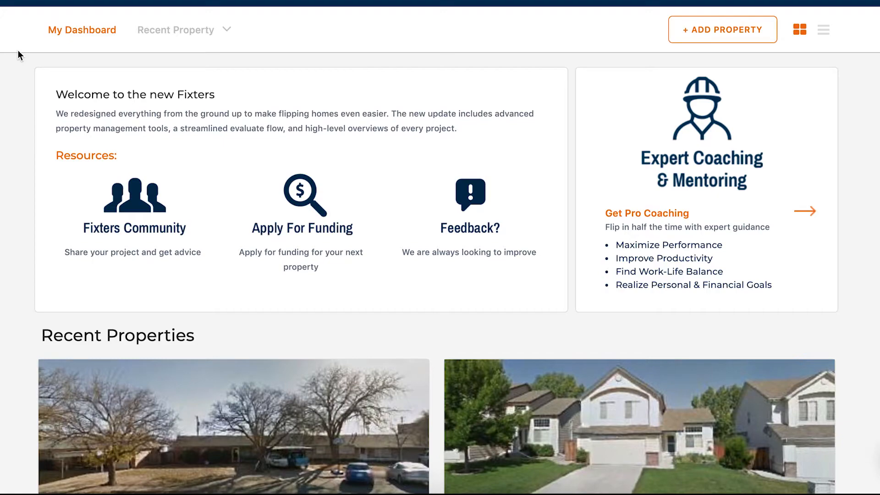
Look through the recent properties on the dashboard and return to its start.
scroll(59, 154, "down", 6)
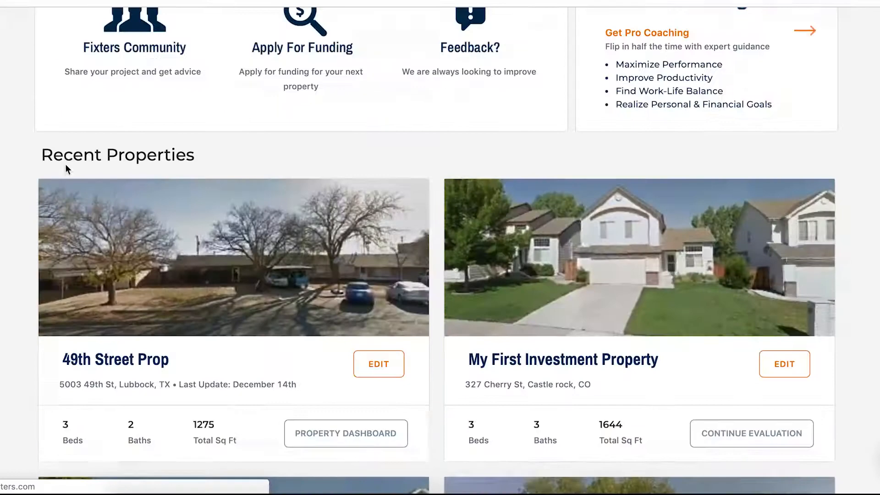
scroll(69, 175, "down", 9)
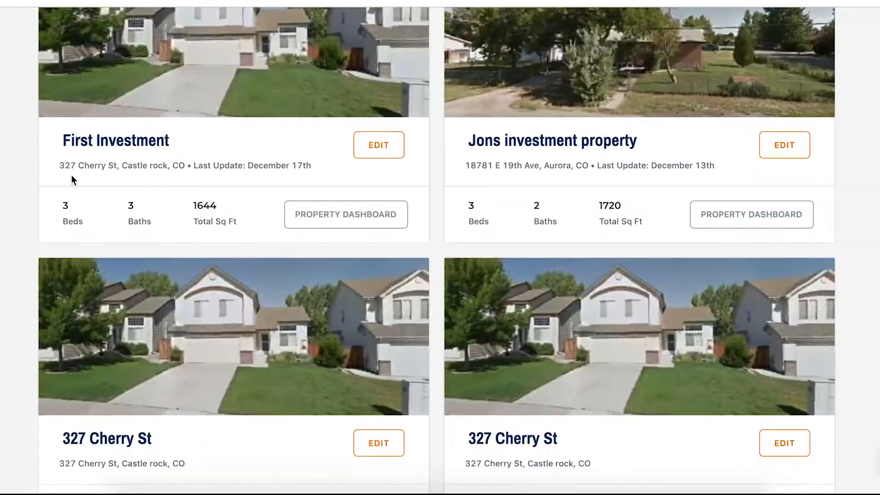
scroll(87, 160, "down", 2)
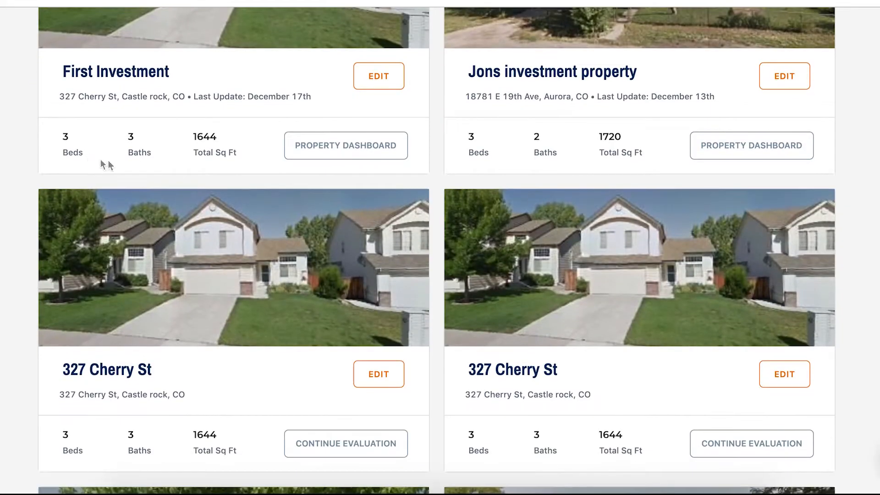
scroll(138, 172, "up", 3)
scroll(160, 178, "up", 12)
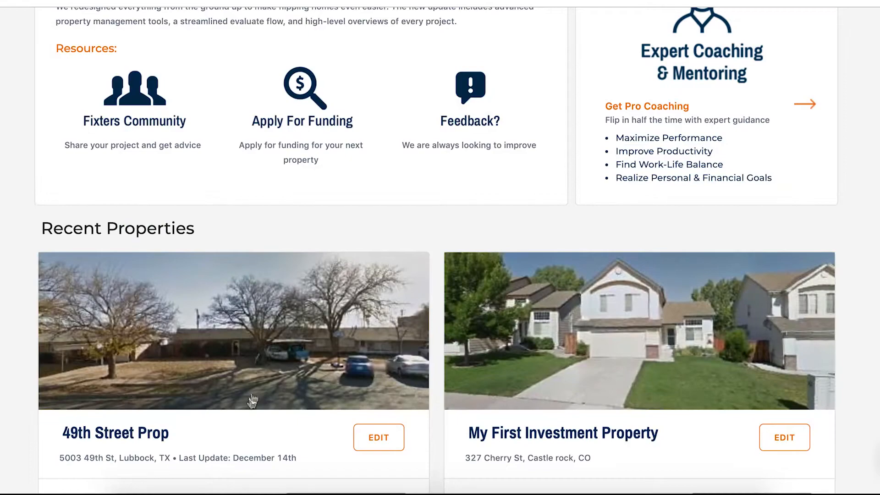
scroll(247, 367, "up", 1)
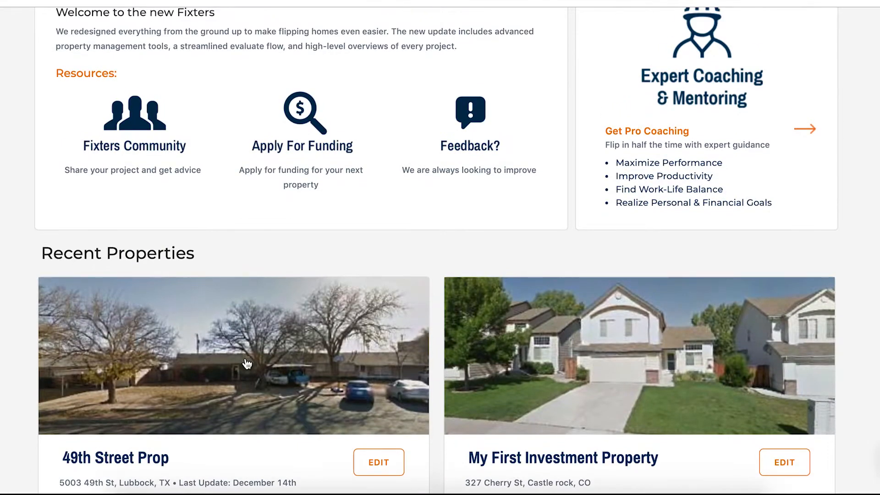
scroll(247, 363, "up", 2)
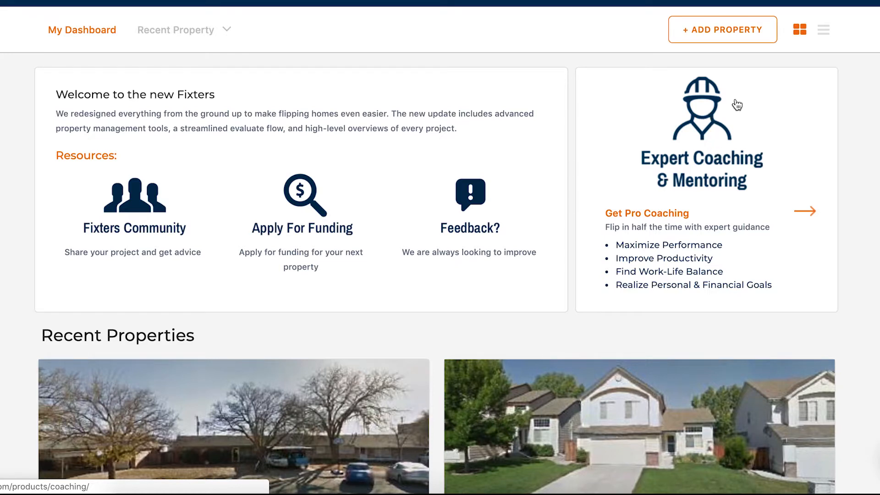
Start adding a new property by searching for its street address and continuing with the Orlando, FL match.
left_click(723, 27)
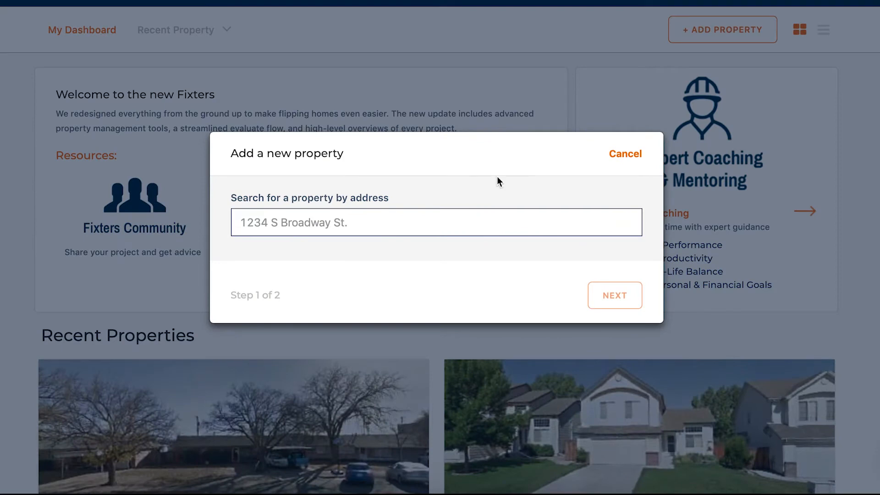
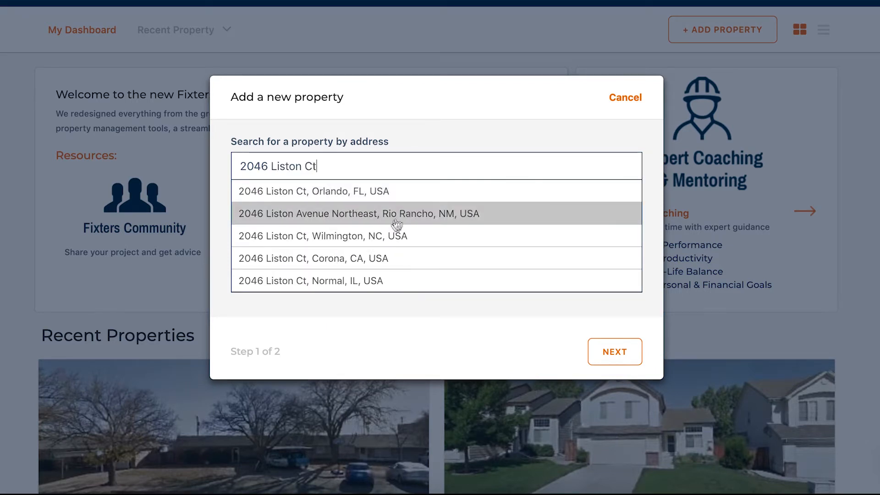
left_click(338, 192)
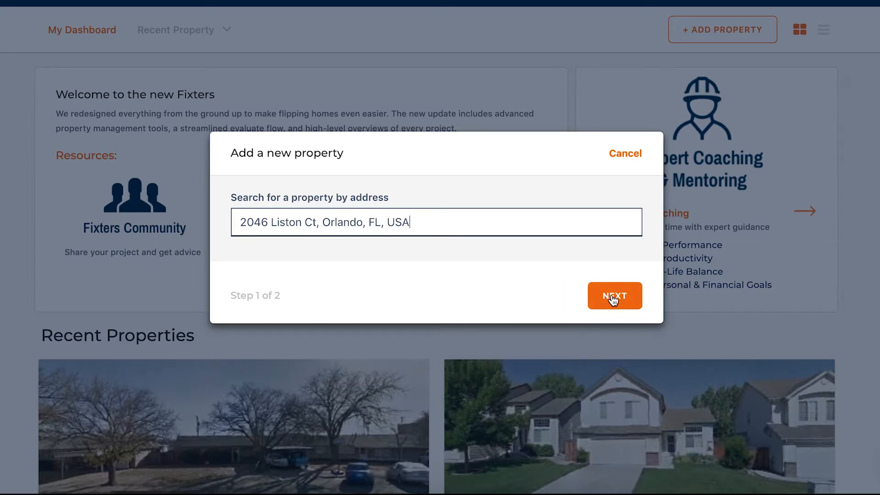
left_click(613, 298)
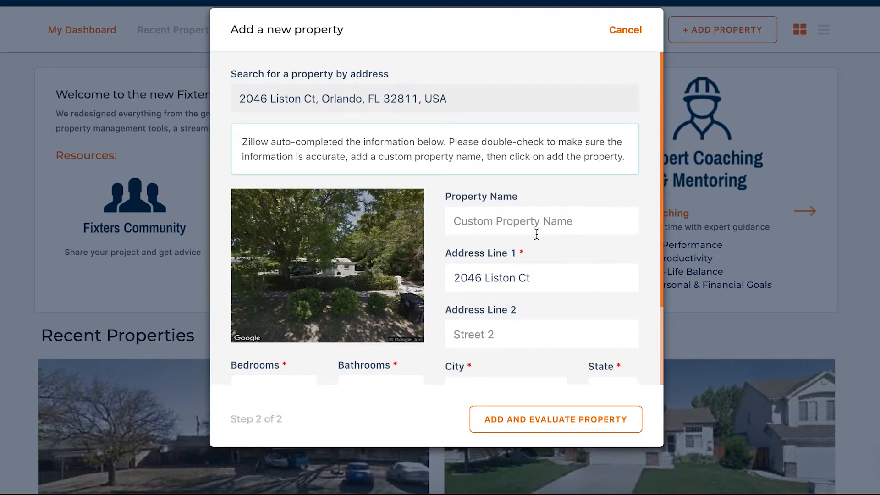
Check the auto-completed property details and select 2 bathrooms.
scroll(537, 234, "down", 2)
scroll(537, 235, "down", 3)
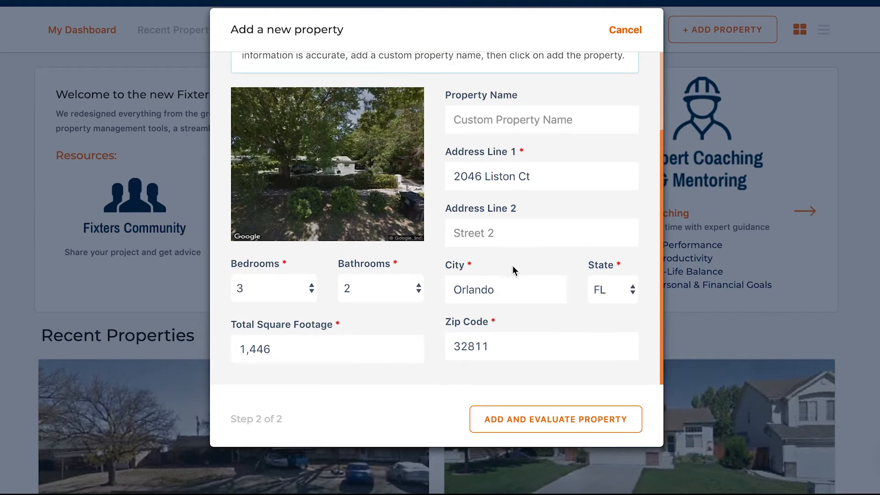
left_click(378, 289)
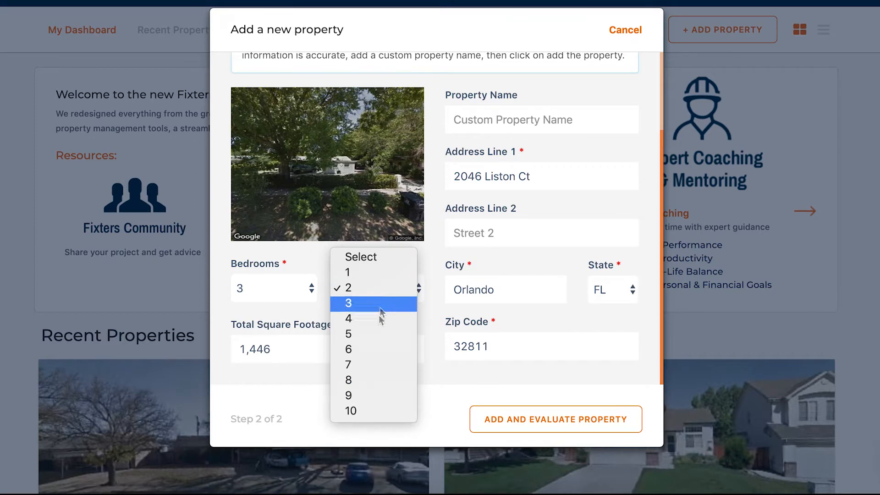
left_click(357, 293)
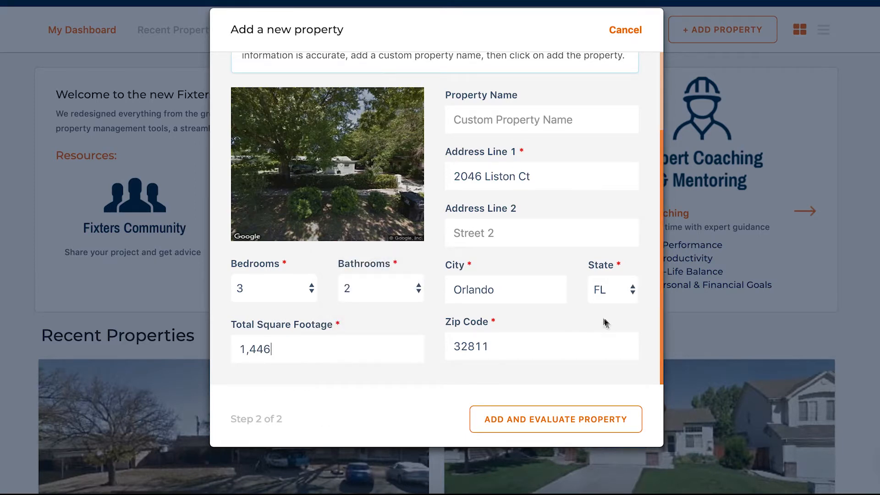
Name the property "My first property" and add it for evaluation.
scroll(604, 345, "up", 3)
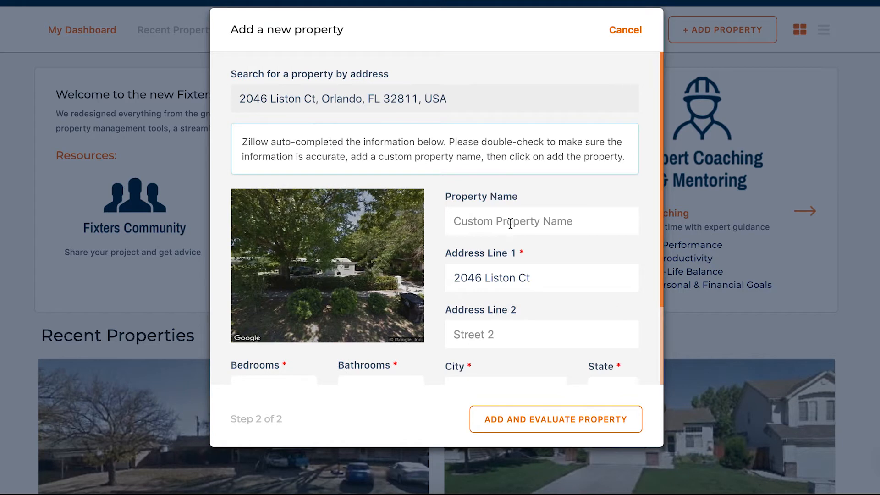
type("My fir")
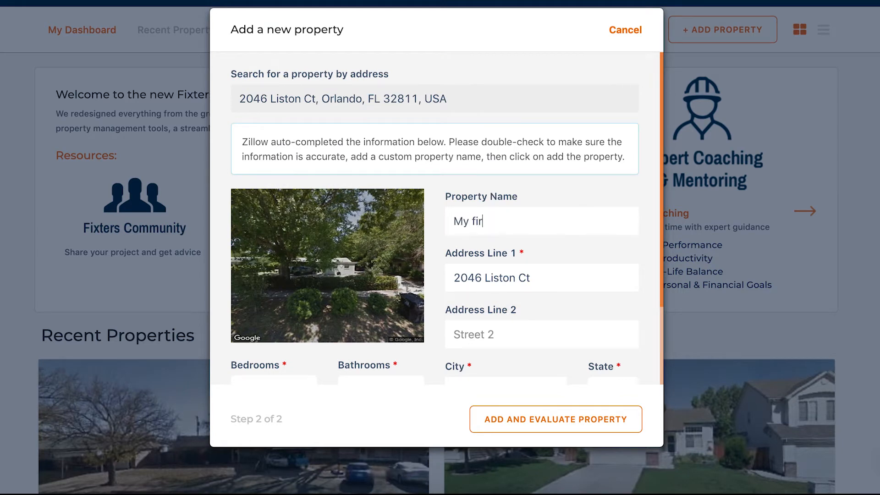
type("st property")
scroll(602, 328, "down", 1)
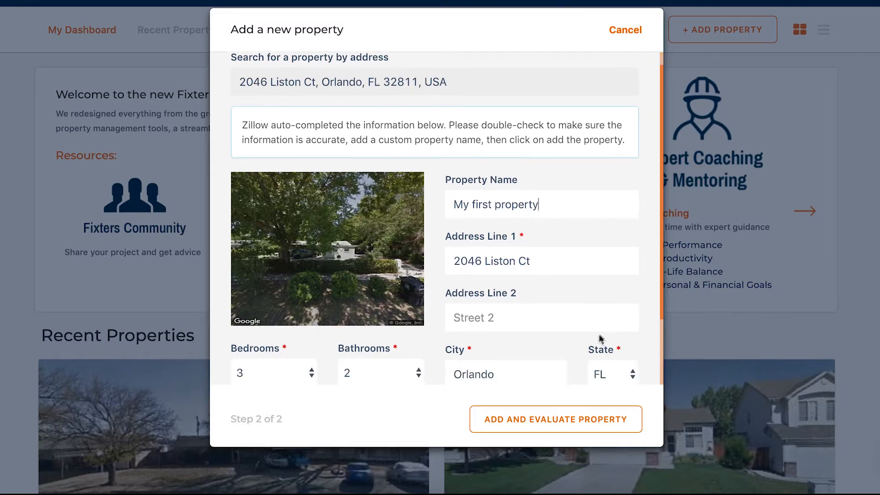
left_click(553, 418)
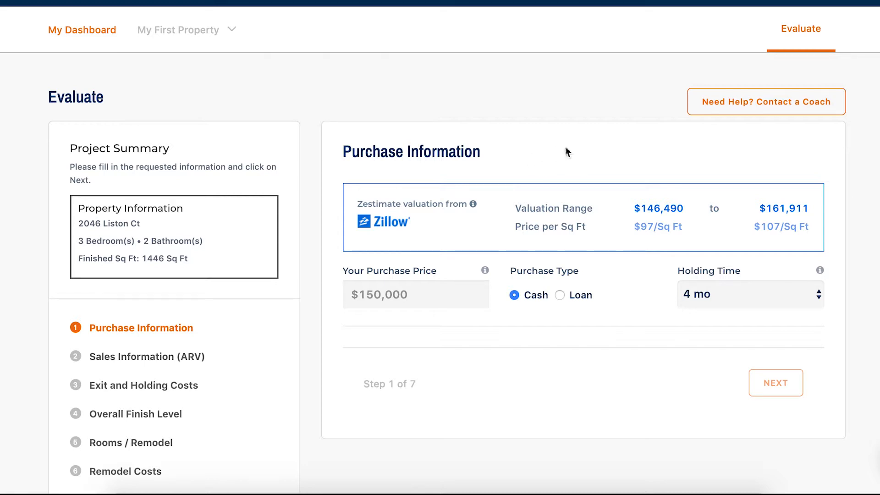
Set the purchase price to $79,000 and the purchase type to Loan.
mouse_move(473, 206)
left_click(427, 290)
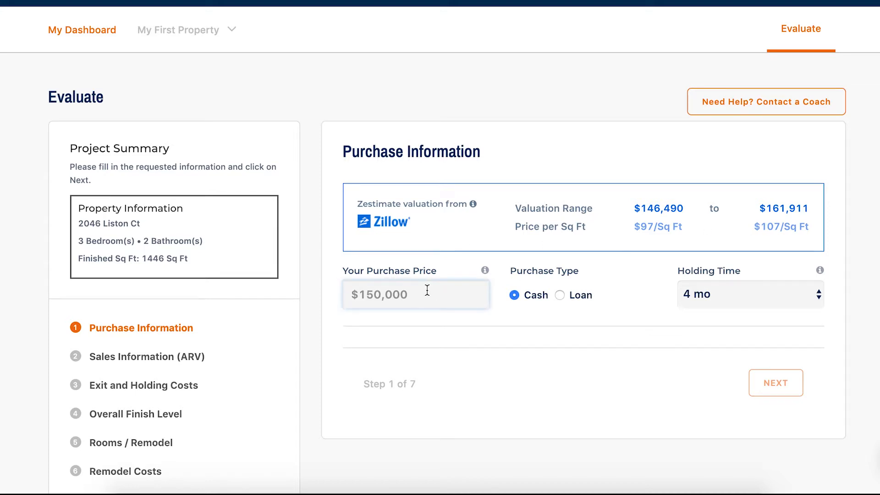
type("790000")
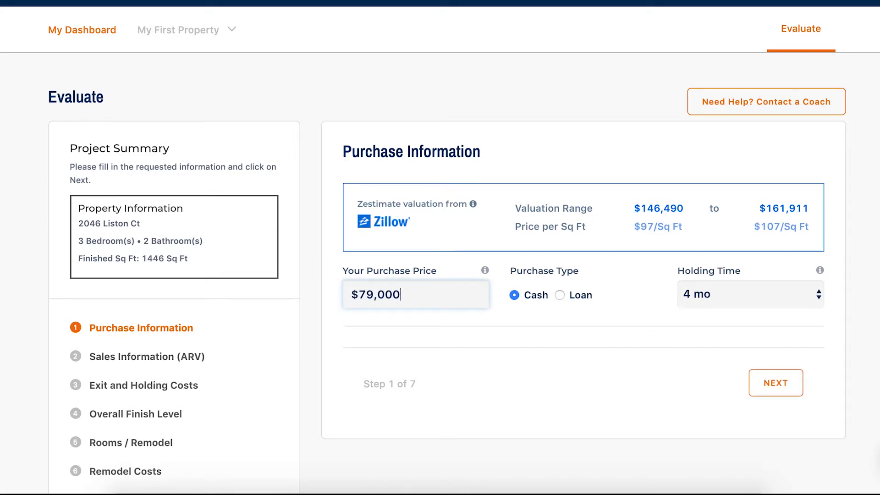
scroll(448, 335, "down", 1)
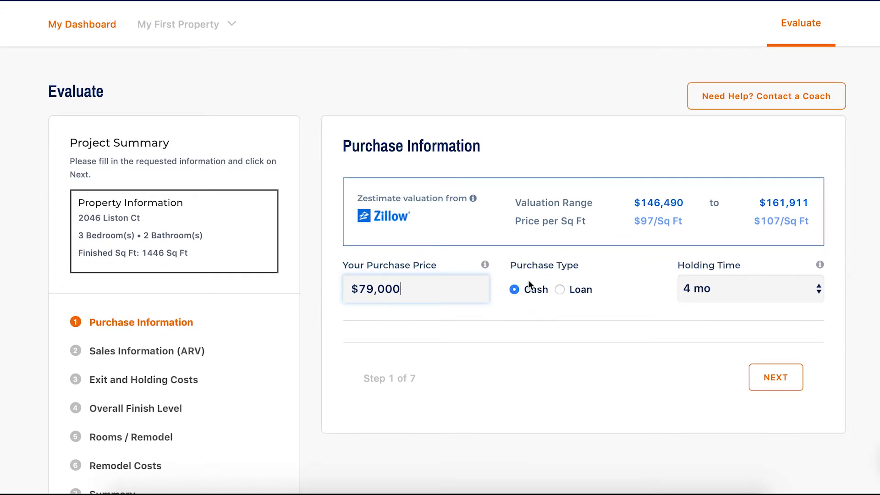
left_click(559, 290)
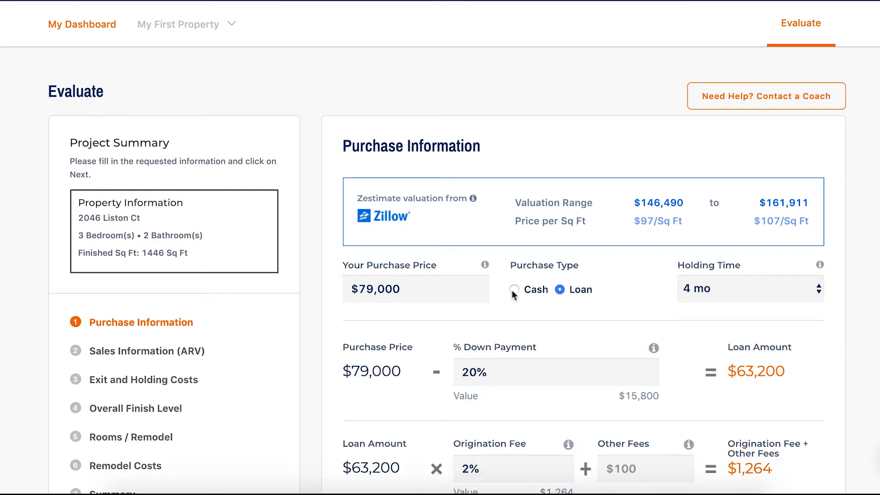
left_click(514, 289)
left_click(562, 290)
Set the loan's other fees to $500 and check the total cash investment required.
scroll(604, 300, "down", 5)
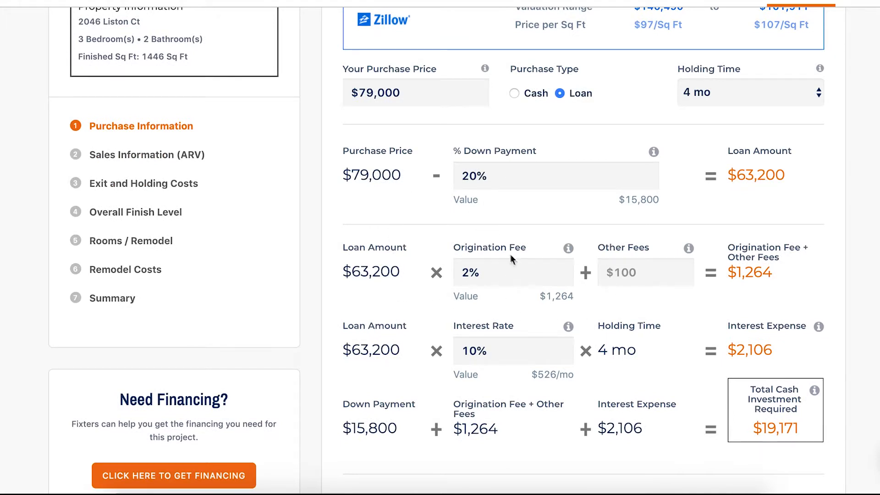
left_click(630, 276)
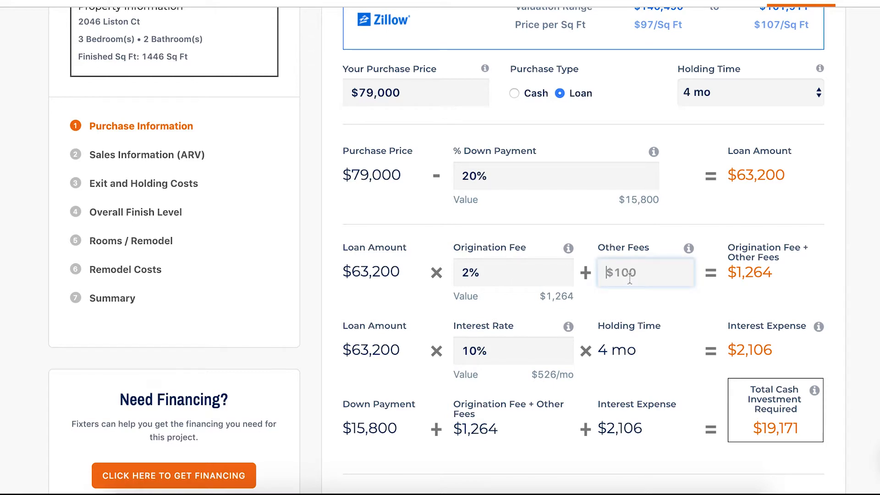
type("500")
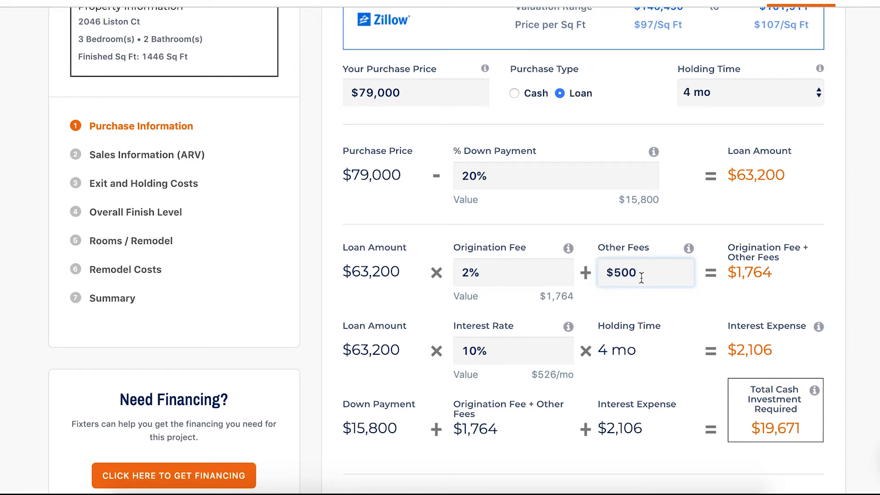
scroll(640, 275, "down", 2)
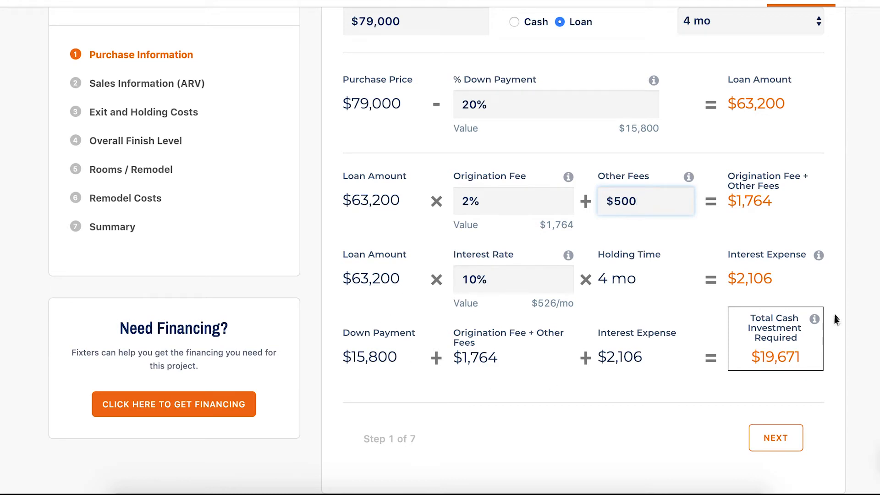
Set the holding time in the purchase information to 2 mo.
scroll(806, 347, "up", 5)
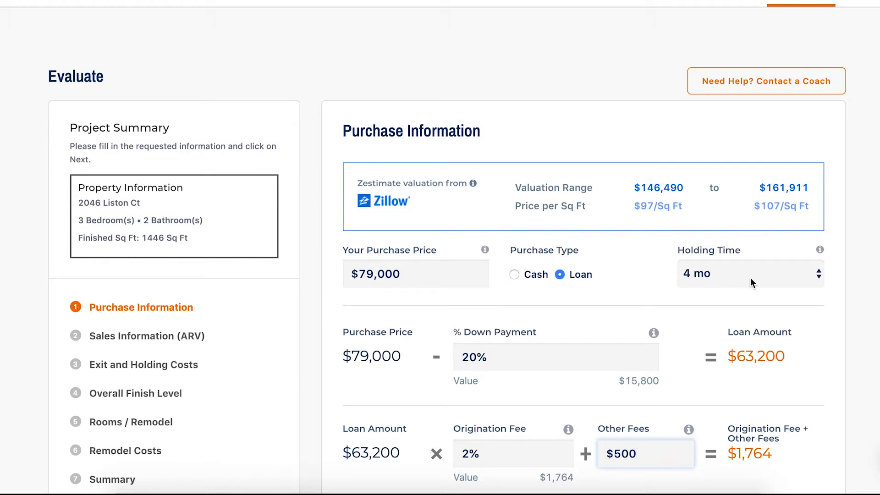
left_click(748, 278)
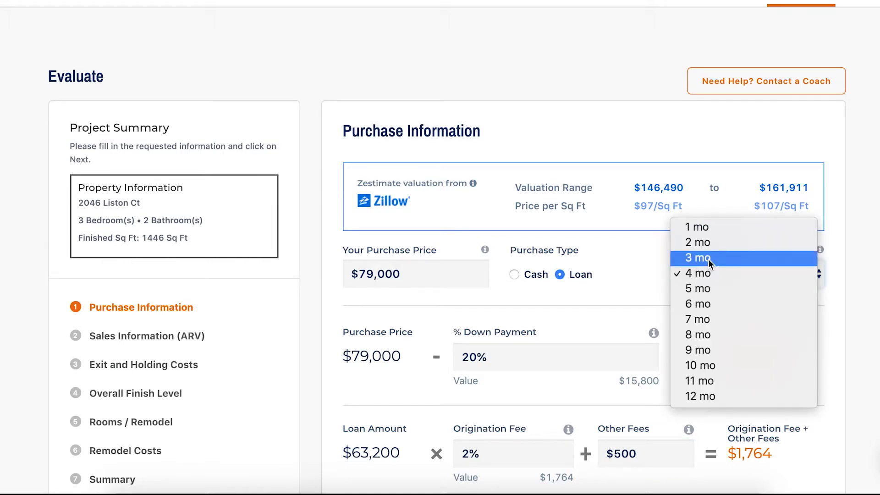
left_click(711, 248)
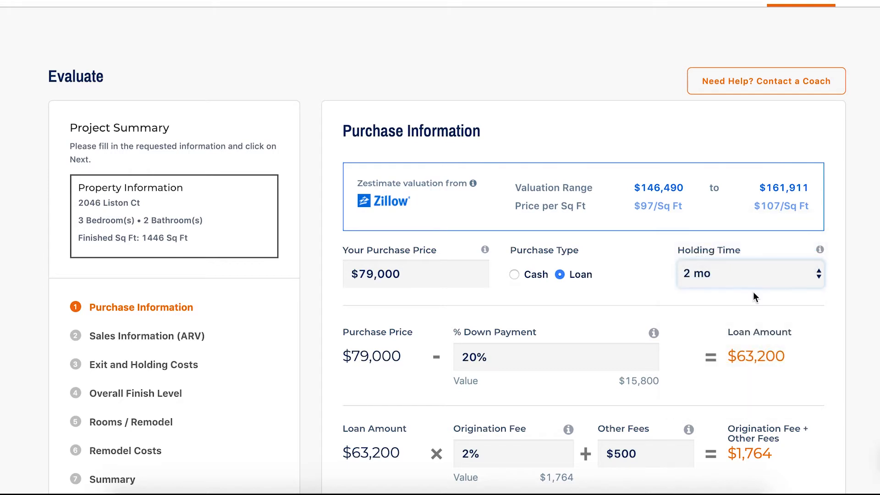
Review the recalculated loan costs and continue to the Sales Information (ARV) stage.
scroll(754, 296, "down", 5)
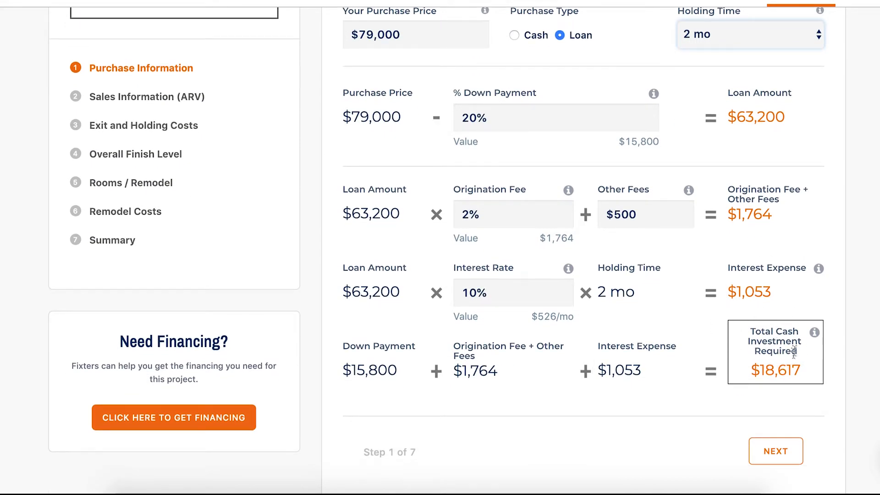
scroll(788, 339, "down", 1)
scroll(788, 339, "down", 1)
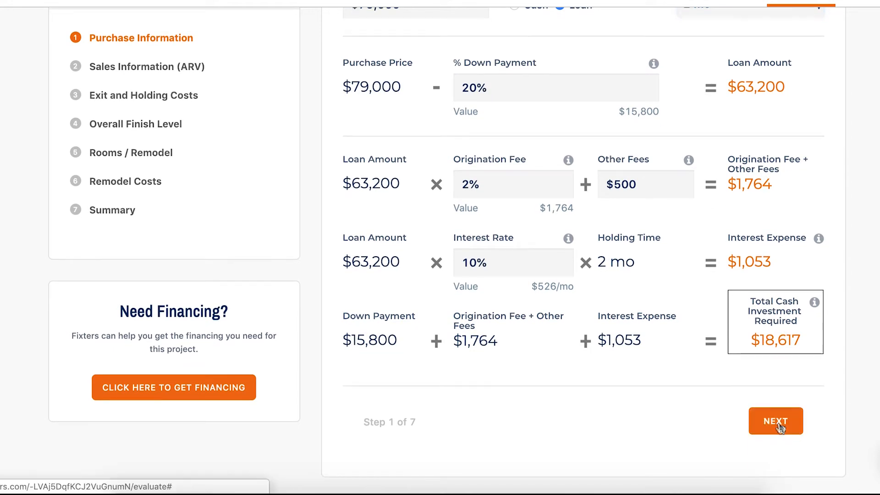
left_click(795, 424)
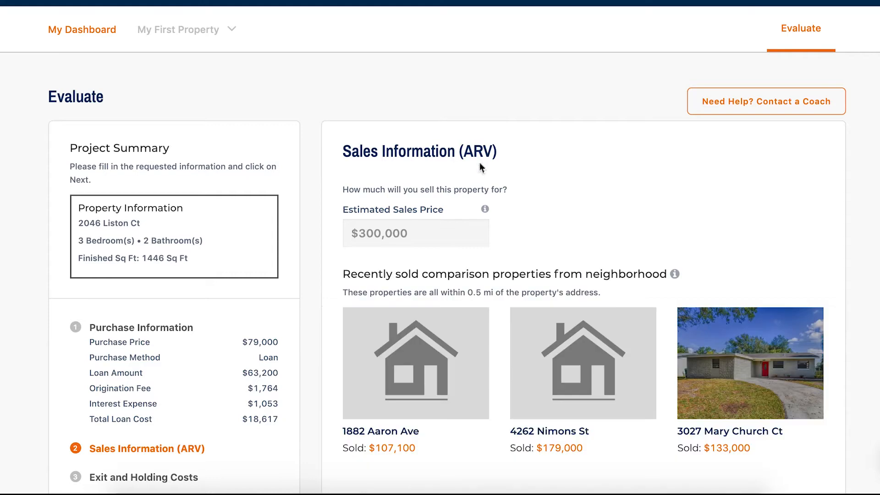
Set the estimated sales price to $179,000 and continue to the Exit and Holding Costs stage.
scroll(495, 176, "down", 1)
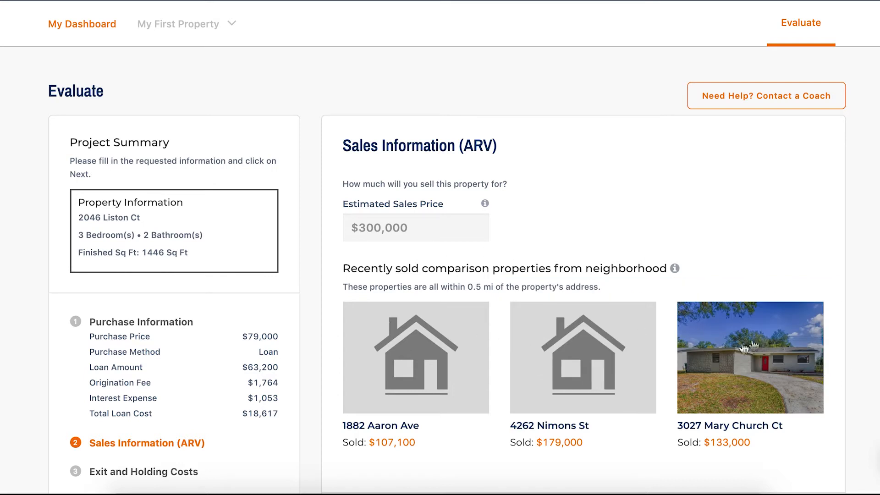
scroll(481, 309, "down", 1)
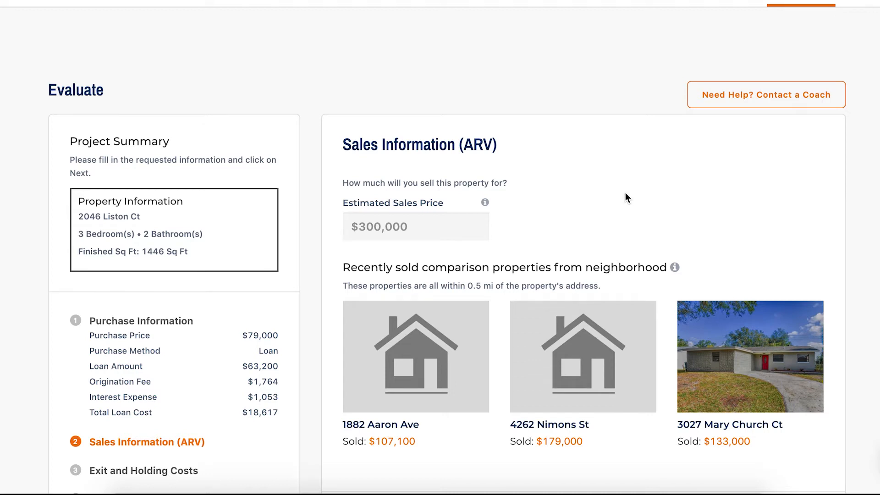
left_click(440, 224)
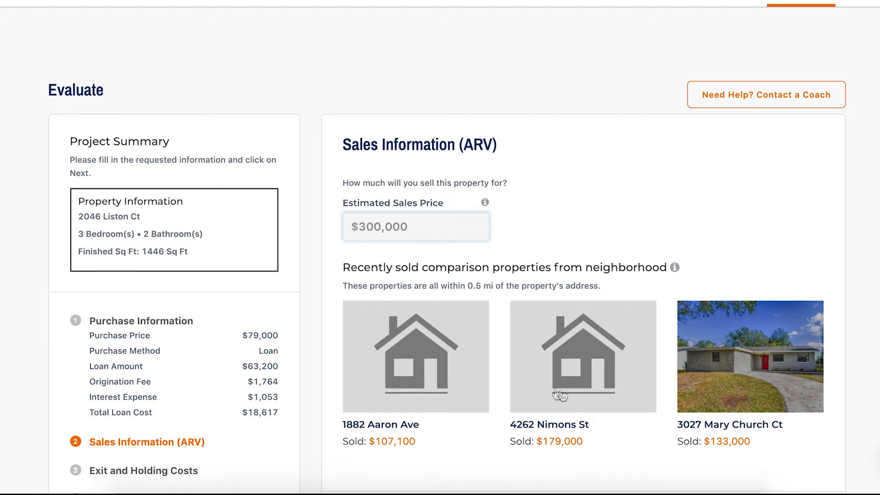
left_click(378, 234)
type("1790000")
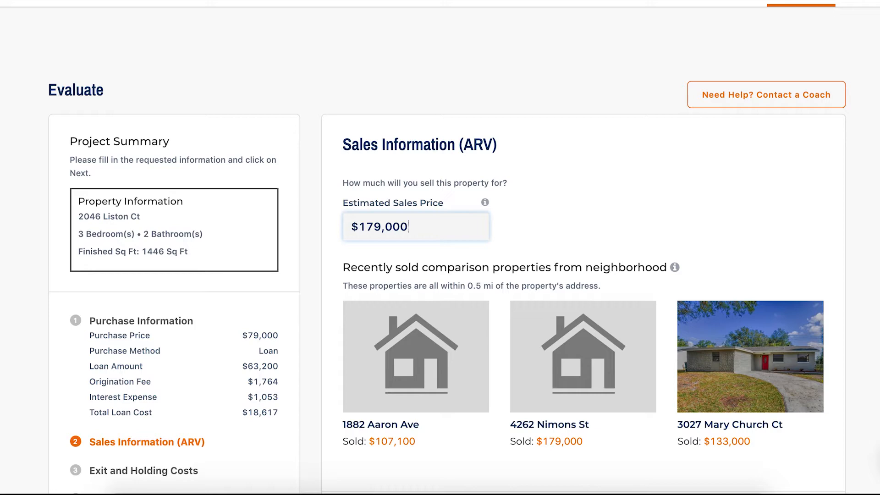
scroll(571, 193, "down", 4)
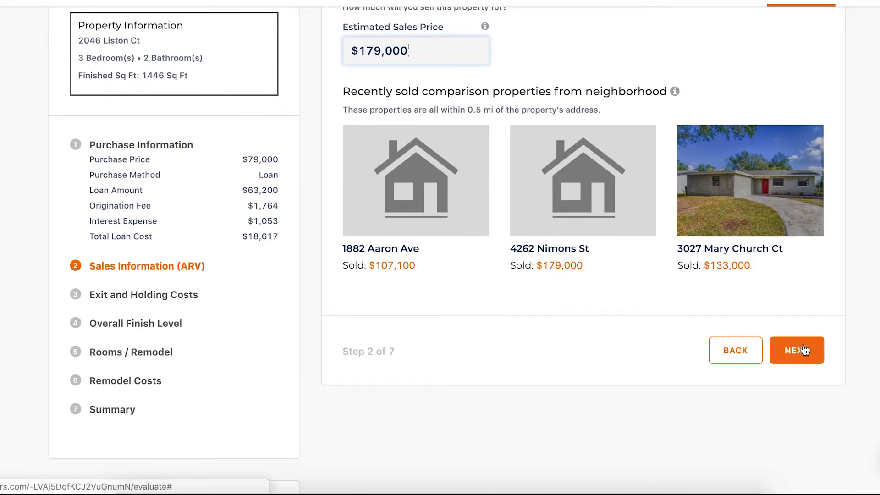
left_click(803, 350)
Set the exit cost percentage to 6% of the estimated sale price.
scroll(669, 300, "down", 1)
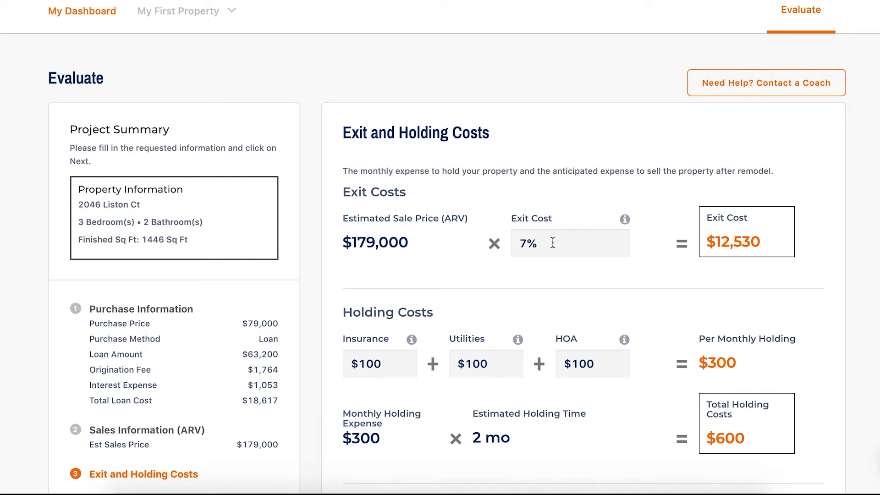
left_click_drag(549, 242, 521, 241)
type("5")
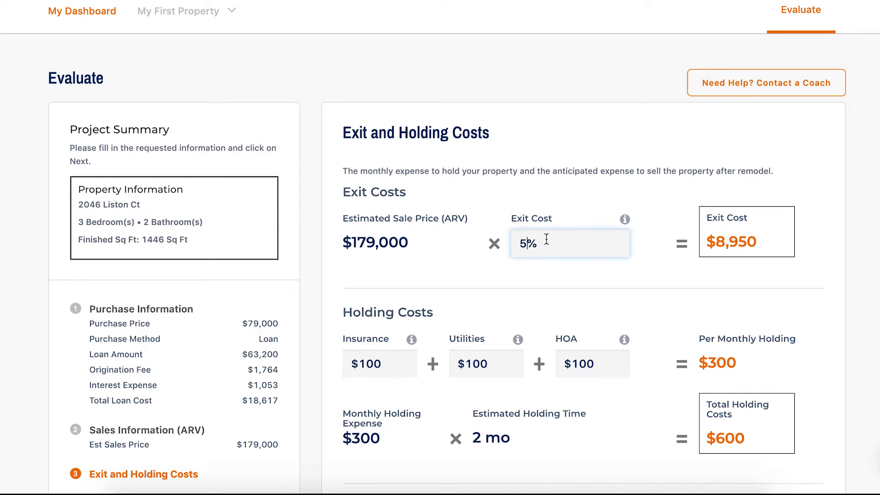
left_click_drag(546, 238, 509, 245)
type("6")
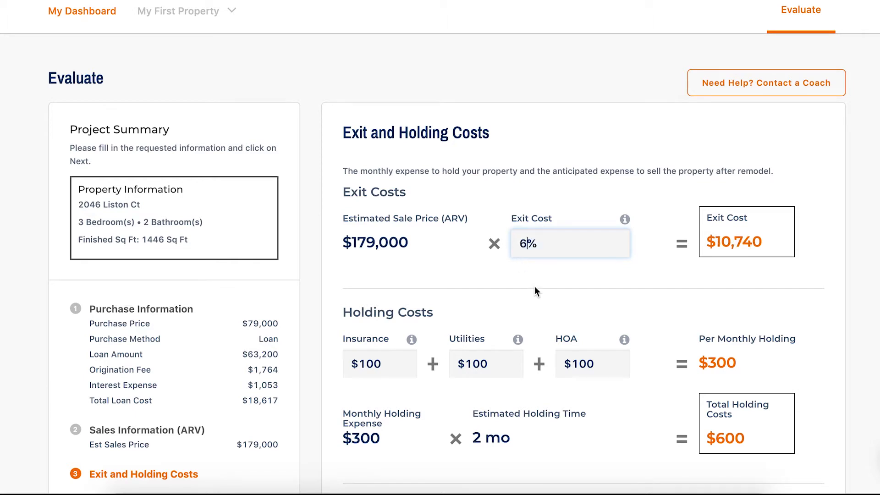
scroll(534, 285, "down", 2)
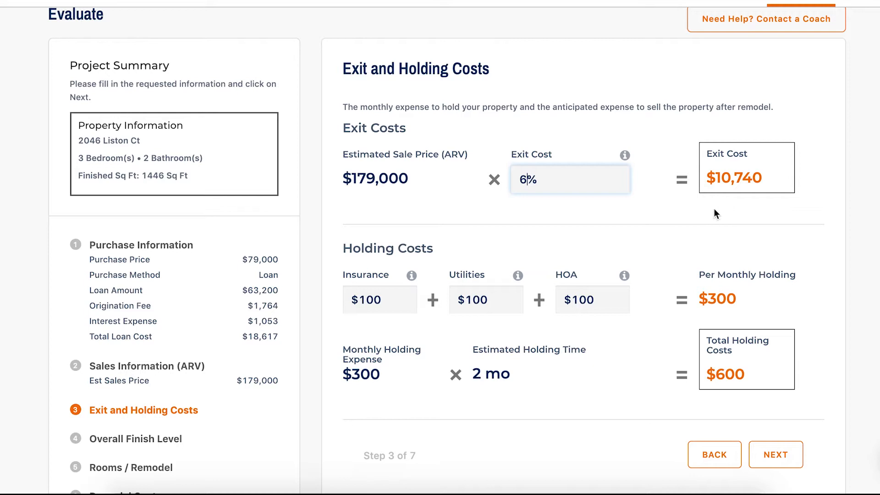
scroll(700, 214, "down", 1)
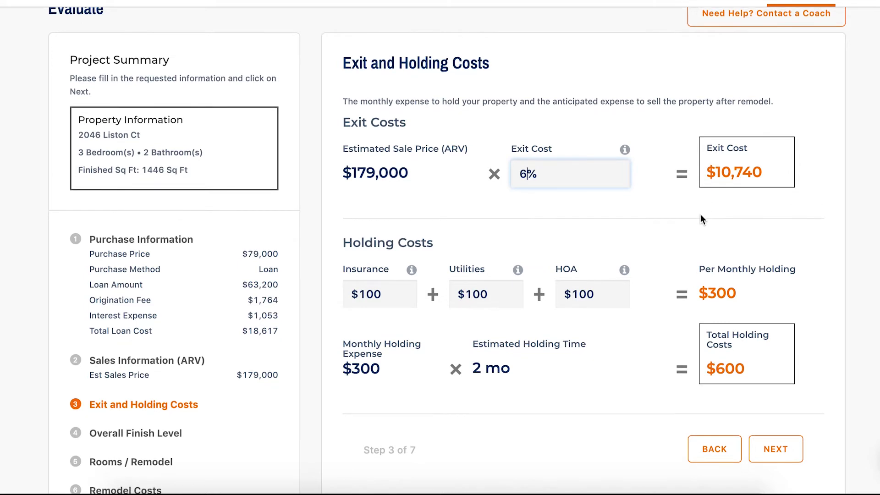
Set the monthly HOA holding cost to $0 and continue to the Overall Finish Level stage.
scroll(697, 214, "down", 1)
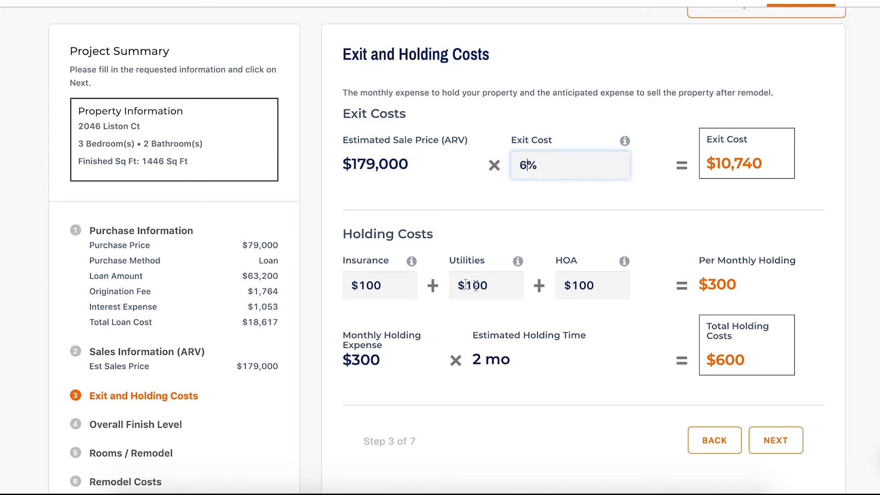
left_click(602, 288)
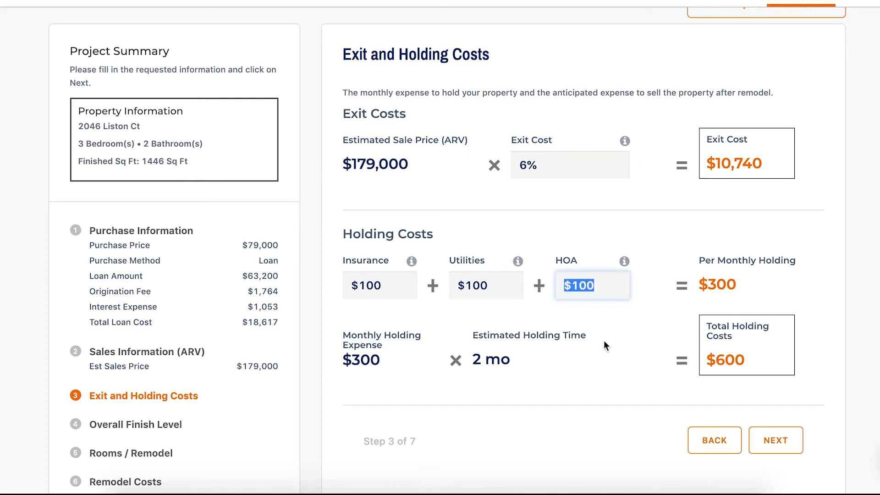
type("0")
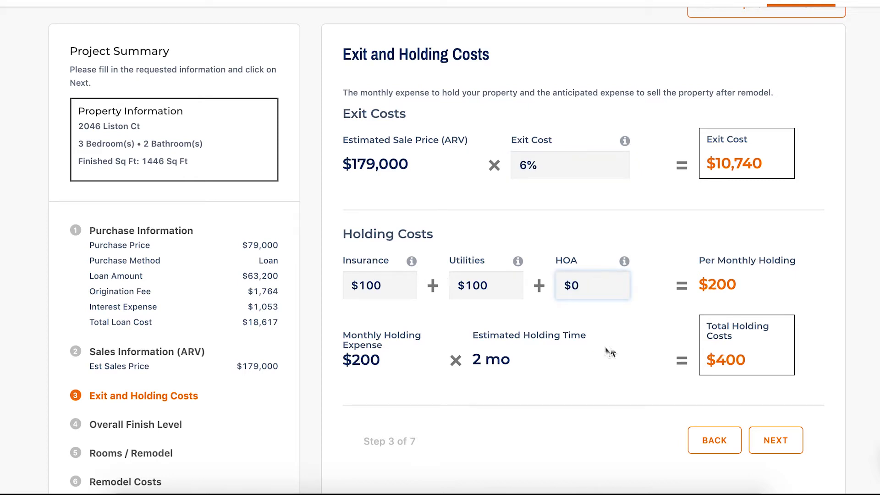
left_click(619, 333)
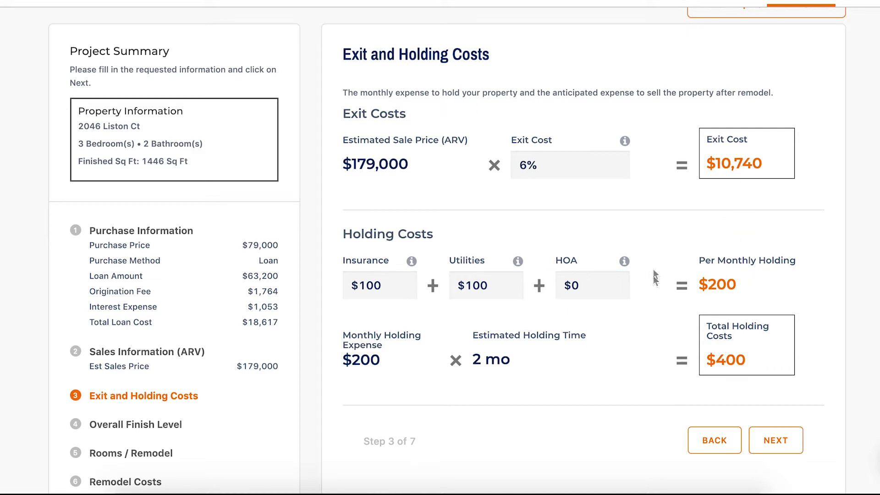
left_click_drag(444, 363, 520, 363)
left_click(524, 360)
scroll(736, 167, "down", 1)
scroll(737, 167, "down", 2)
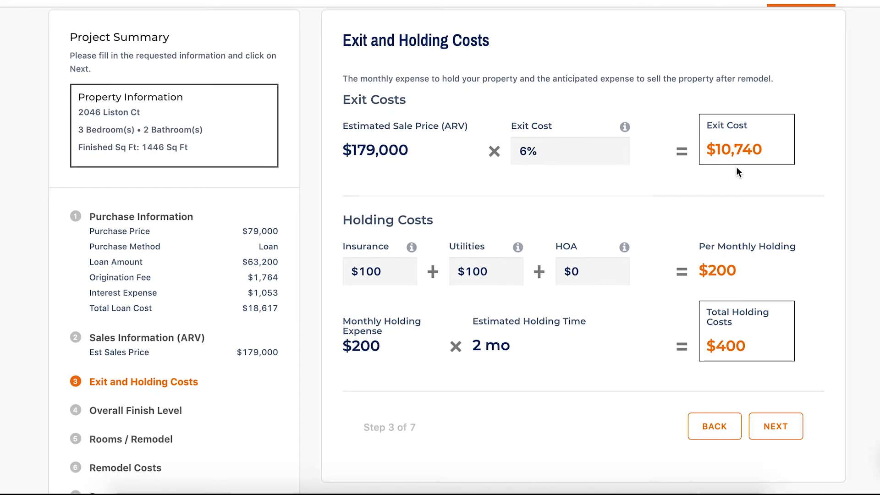
left_click(779, 414)
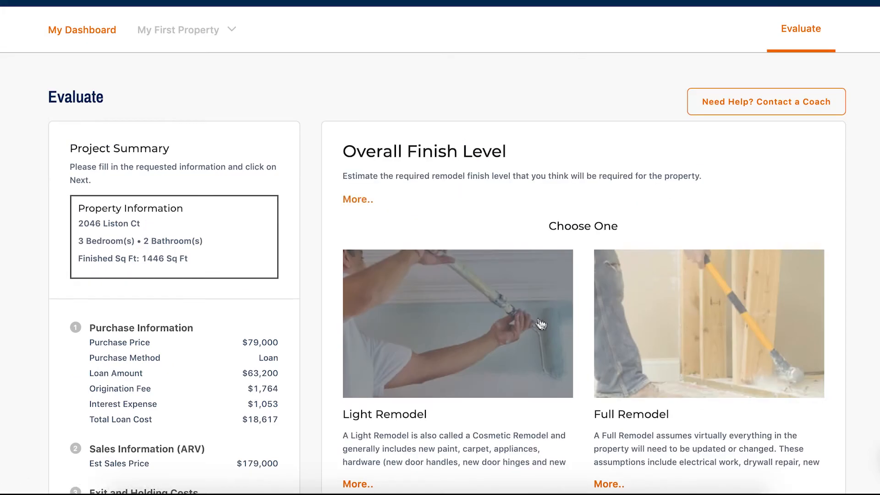
Expand the Full Remodel description, choose Full Remodel as the finish level and continue to the room remodel costs.
scroll(531, 320, "down", 3)
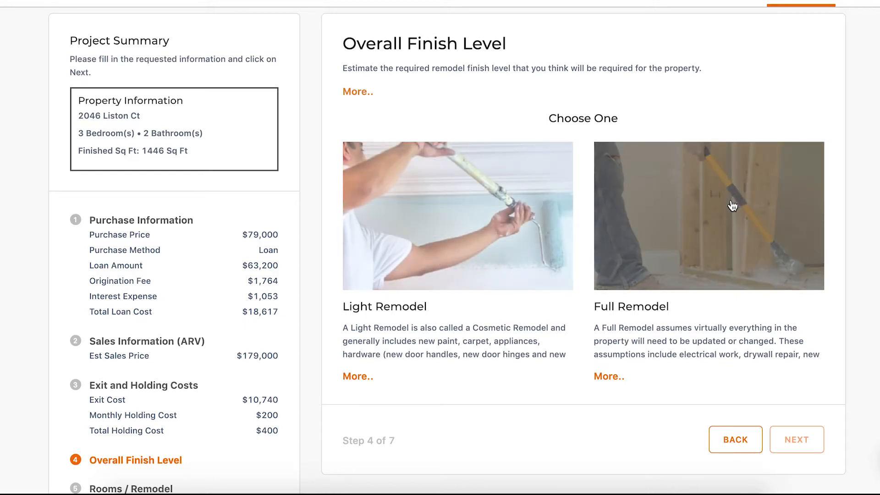
left_click(609, 377)
scroll(662, 369, "down", 3)
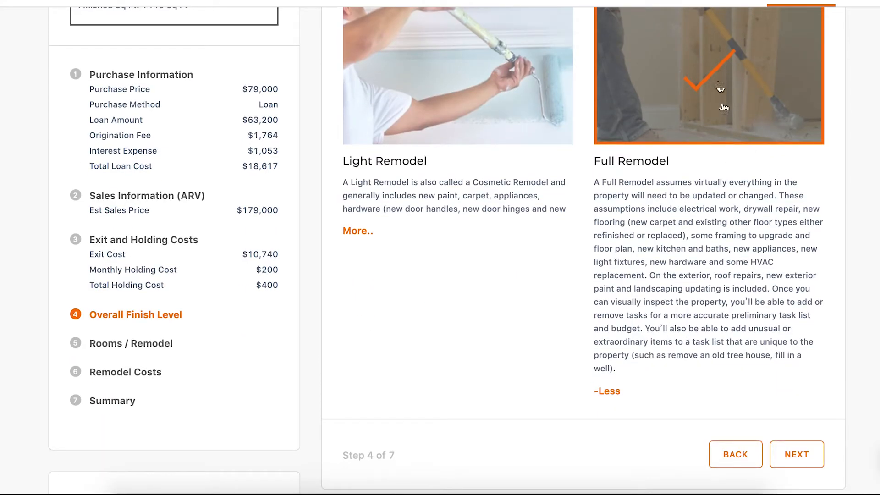
left_click(792, 455)
Start adding an area with the custom name Mudroom and the room type Mud Room.
scroll(603, 314, "down", 2)
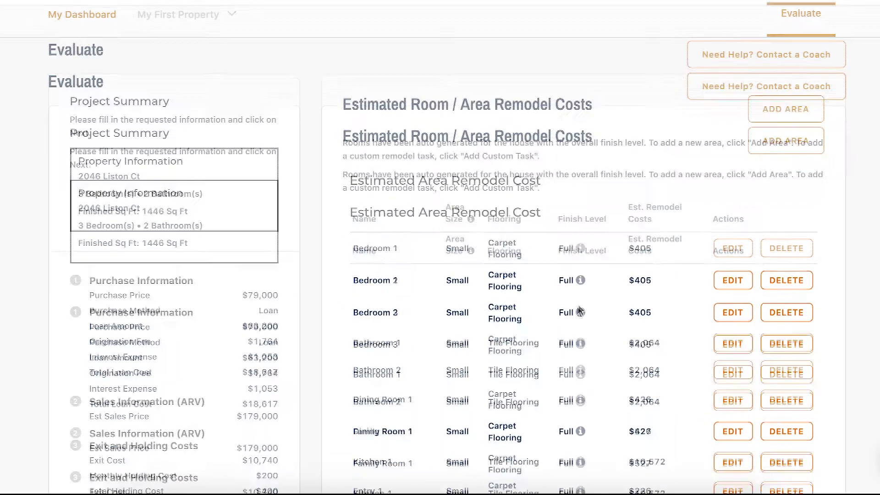
scroll(536, 308, "down", 1)
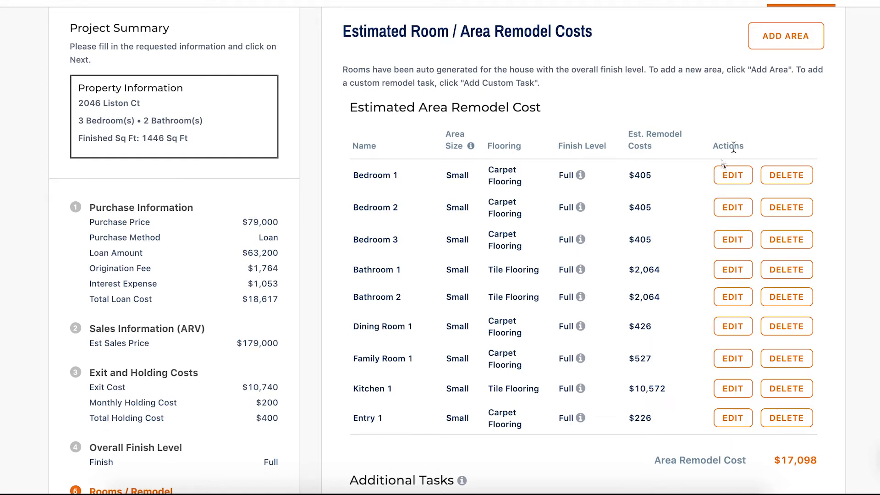
left_click(769, 39)
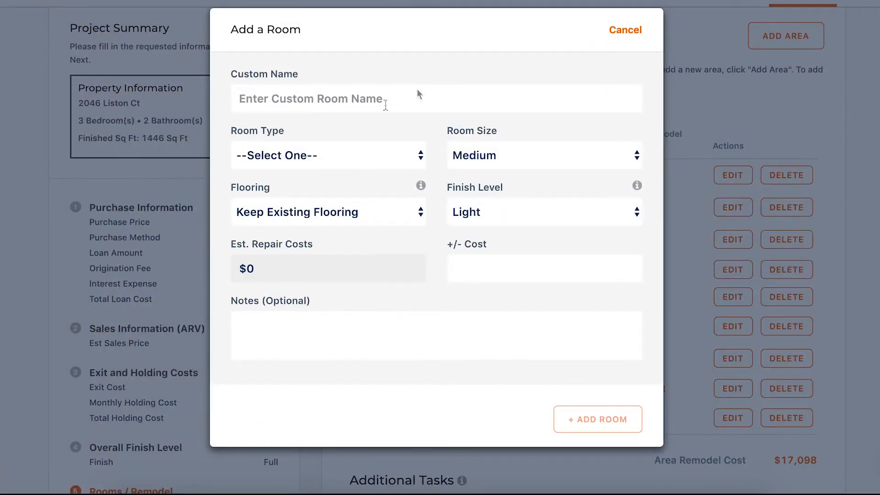
left_click(349, 101)
type("Musd")
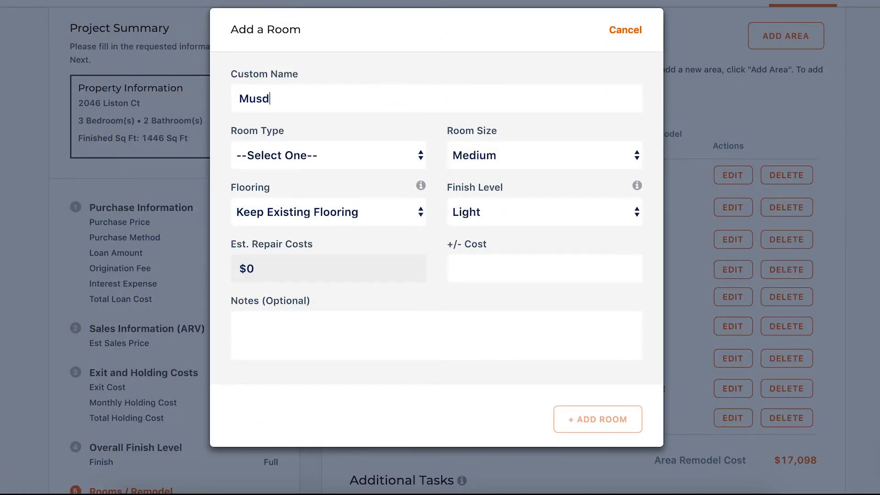
type("room")
left_click(347, 153)
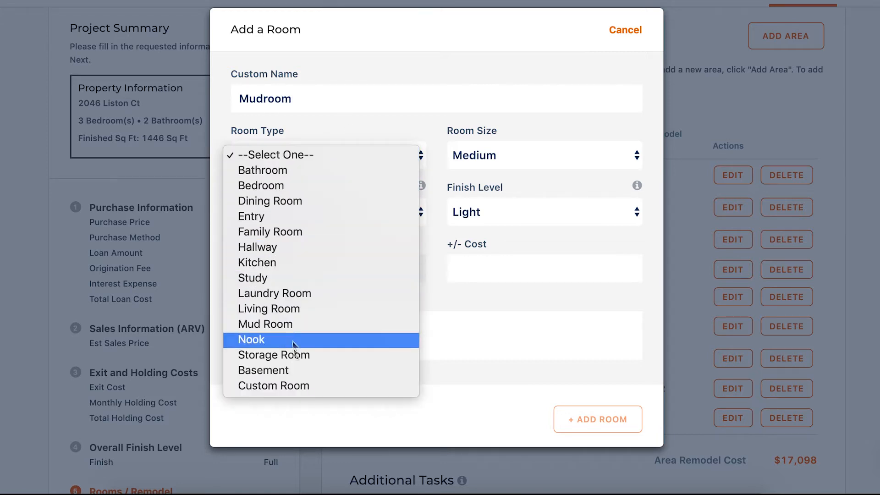
left_click(265, 327)
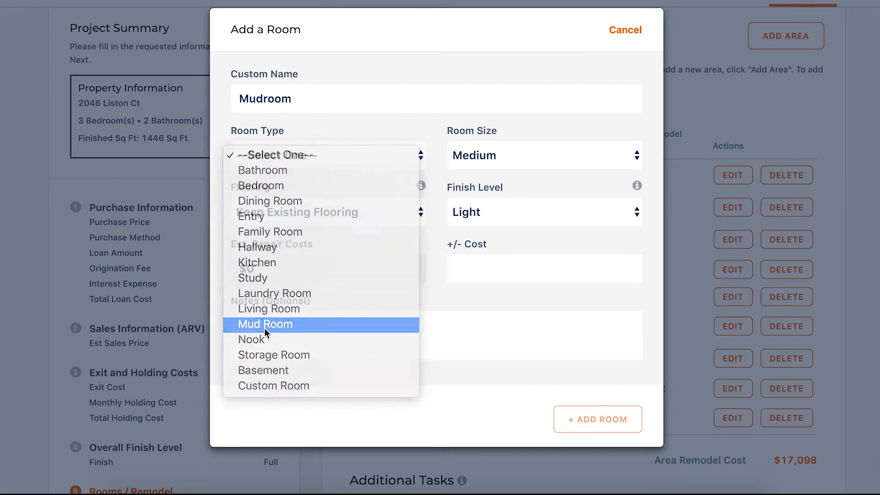
Set the new mudroom's size to Small, its flooring to Laminate Flooring and its finish level to Full.
left_click(527, 154)
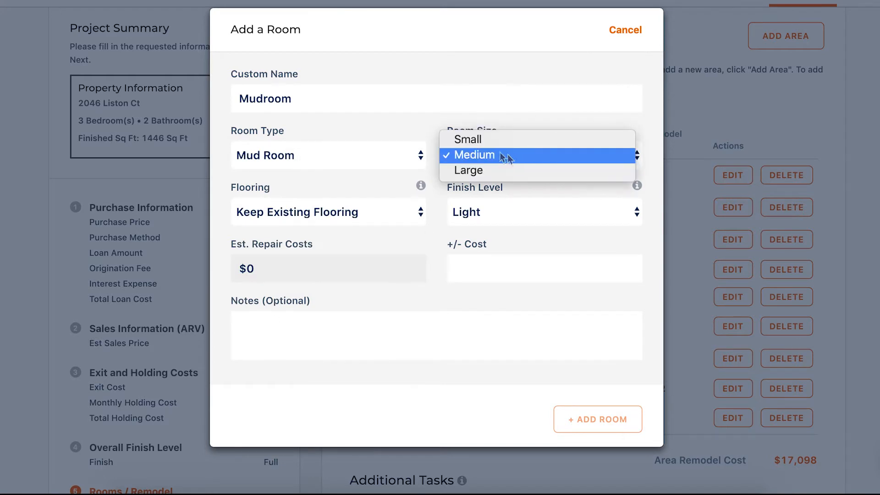
left_click(492, 140)
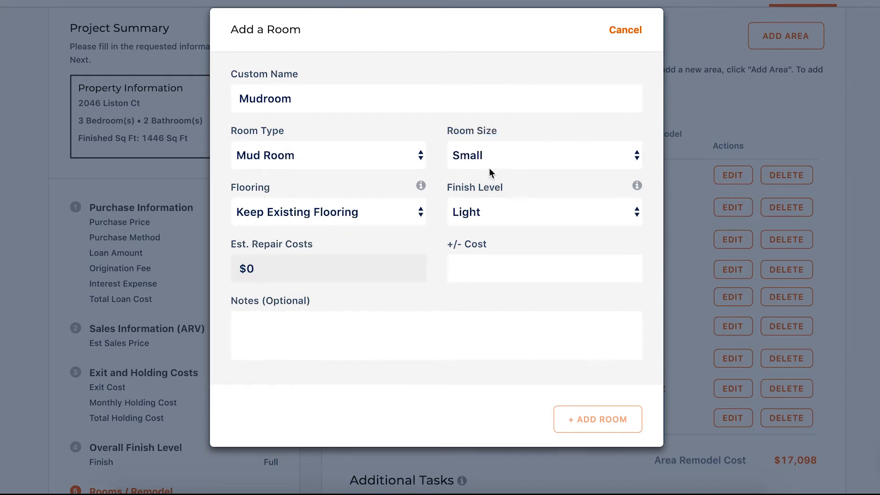
left_click(363, 213)
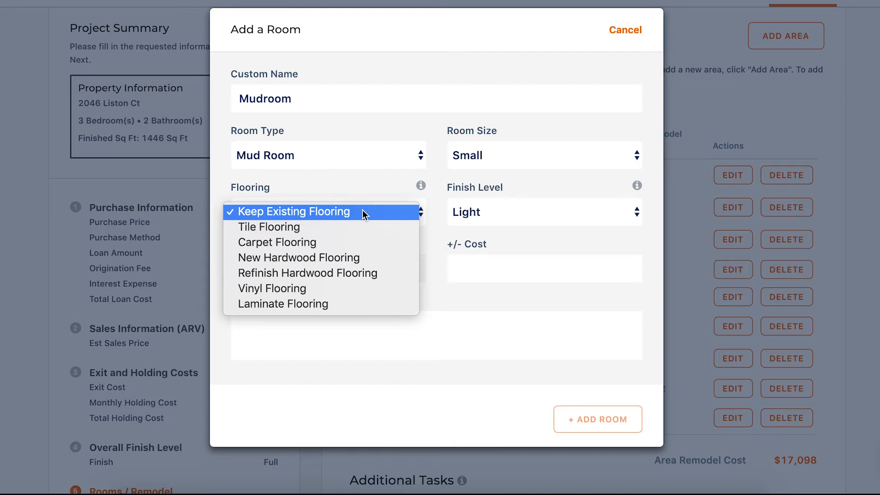
left_click(316, 305)
left_click(486, 212)
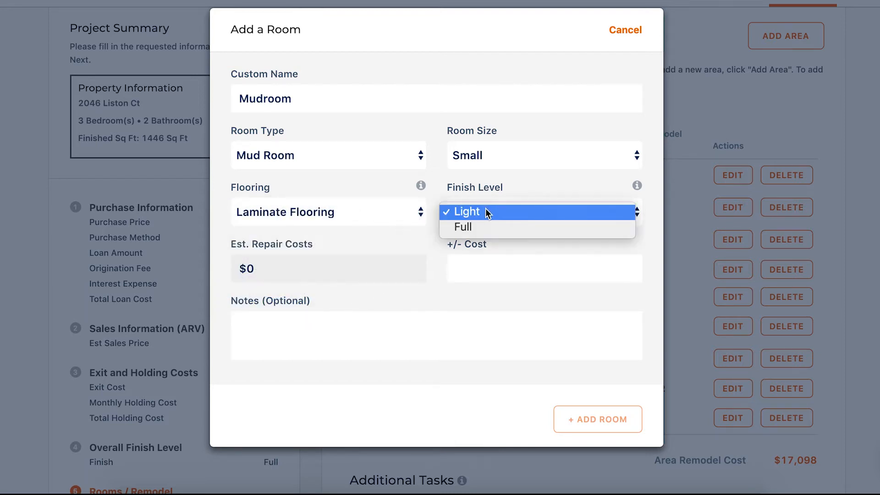
left_click(488, 227)
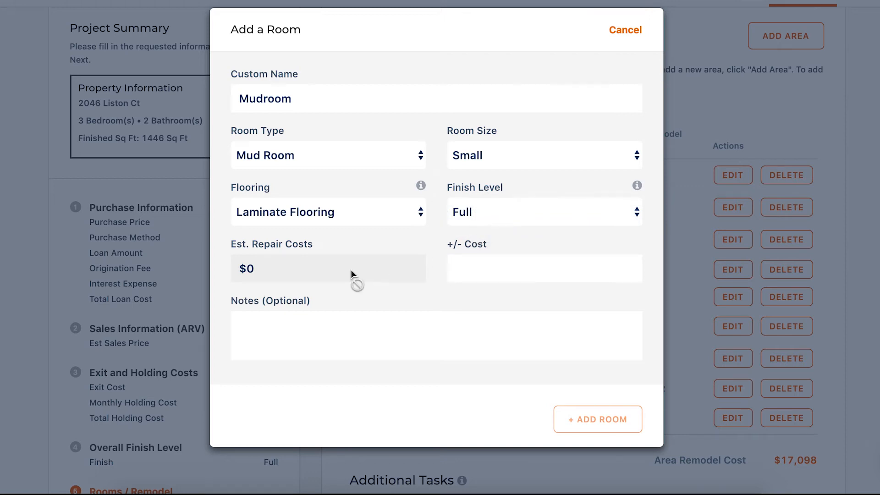
Set the mudroom's cost adjustment to $500 and add the room to the remodel estimate.
left_click(490, 257)
type("500")
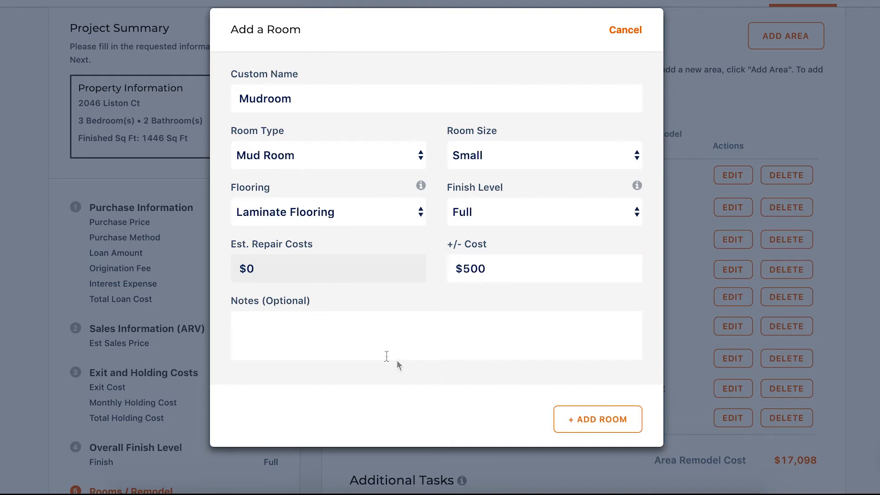
left_click(570, 419)
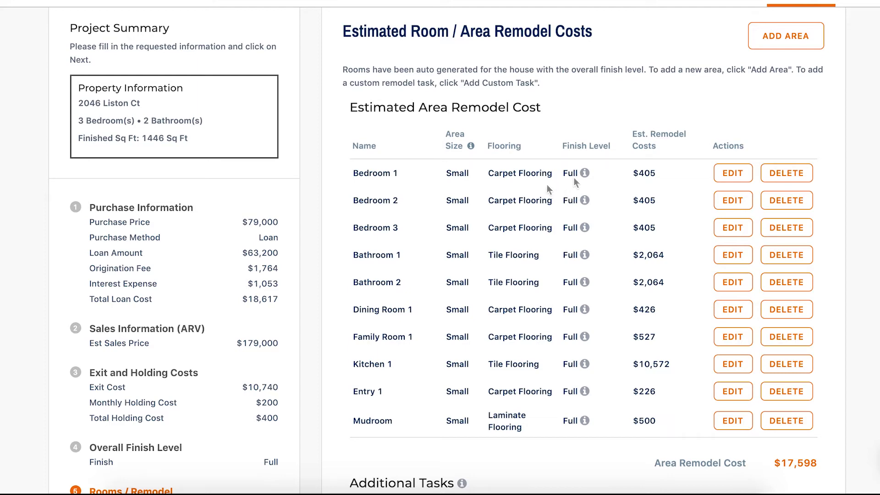
Open Bedroom 1 for editing and give it the custom name Master bedroom.
left_click(739, 174)
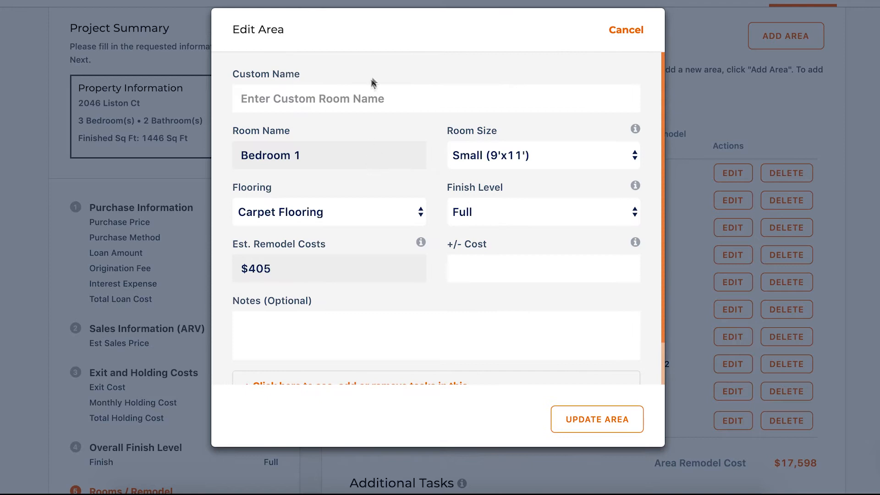
left_click(361, 99)
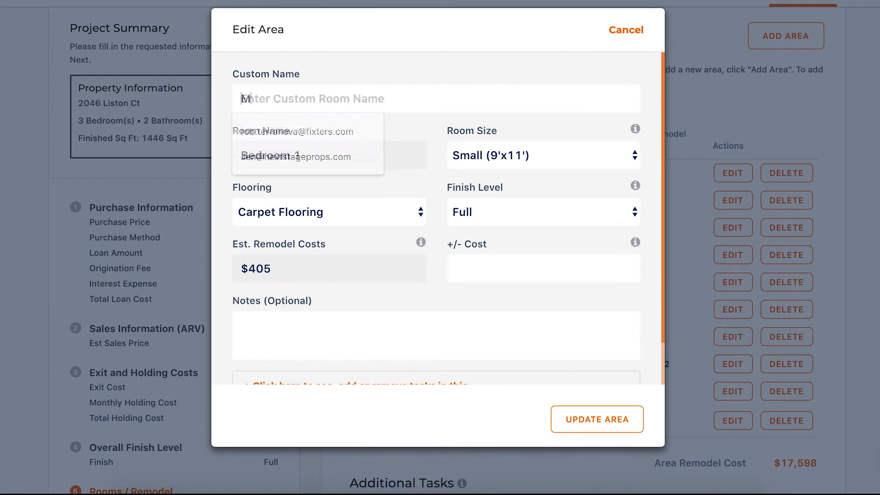
type("Master")
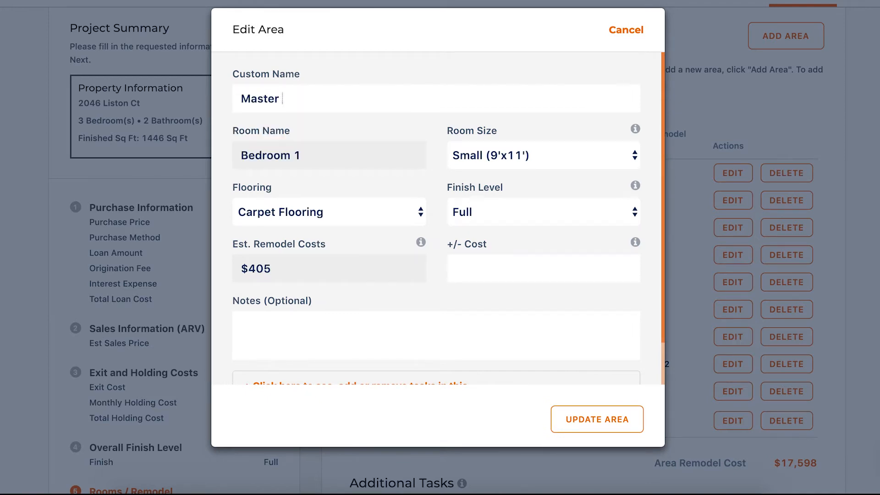
type(" bedroom")
Set the master bedroom's size to Large (13'x15') and keep Carpet Flooring as its flooring.
left_click(561, 153)
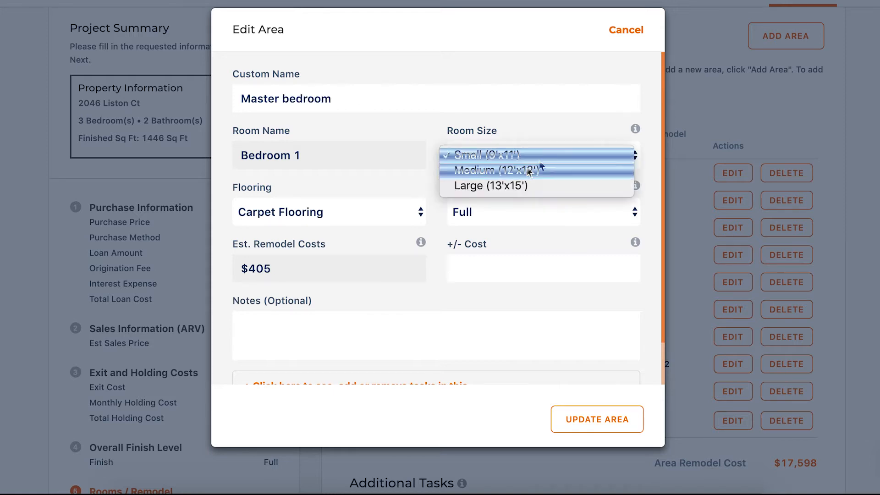
left_click(506, 187)
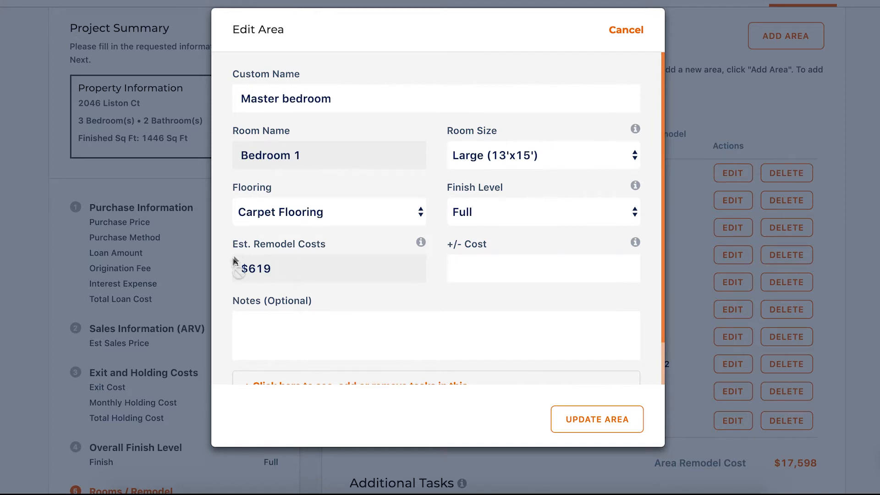
left_click(331, 210)
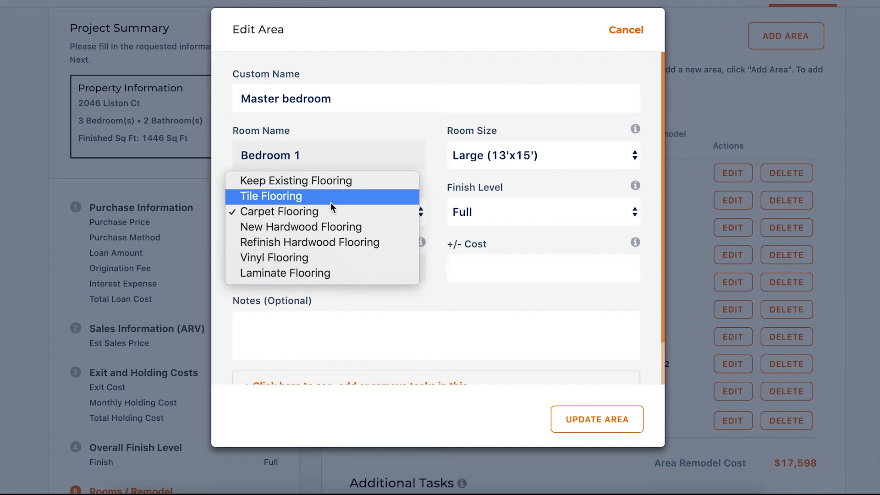
left_click(326, 212)
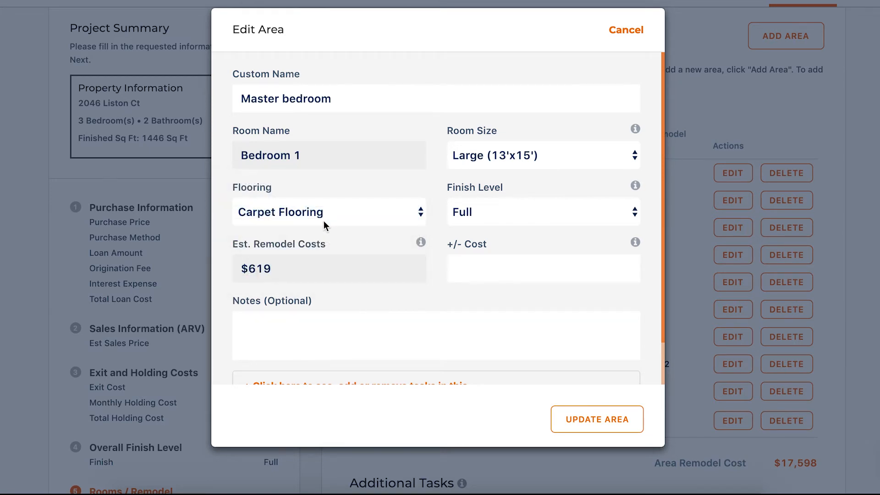
Expand the master bedroom's task list, review its current tasks and the special task fields, and update the area.
scroll(312, 316, "down", 2)
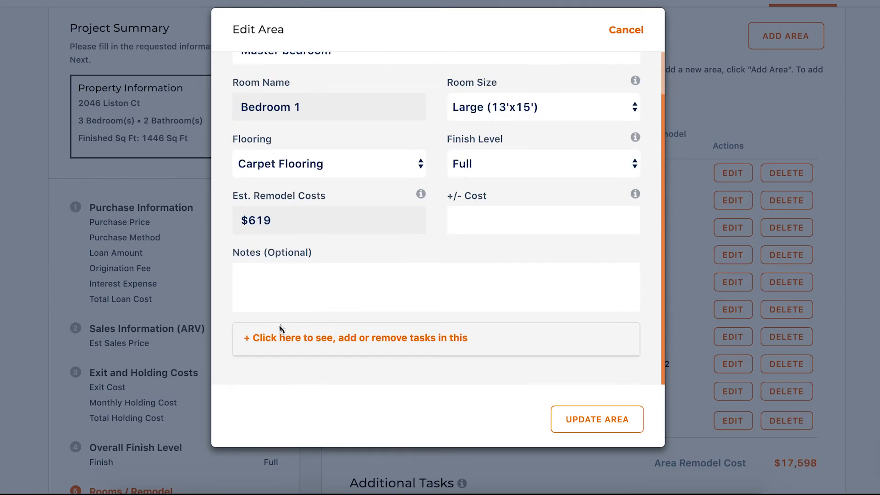
left_click(298, 342)
scroll(299, 344, "down", 3)
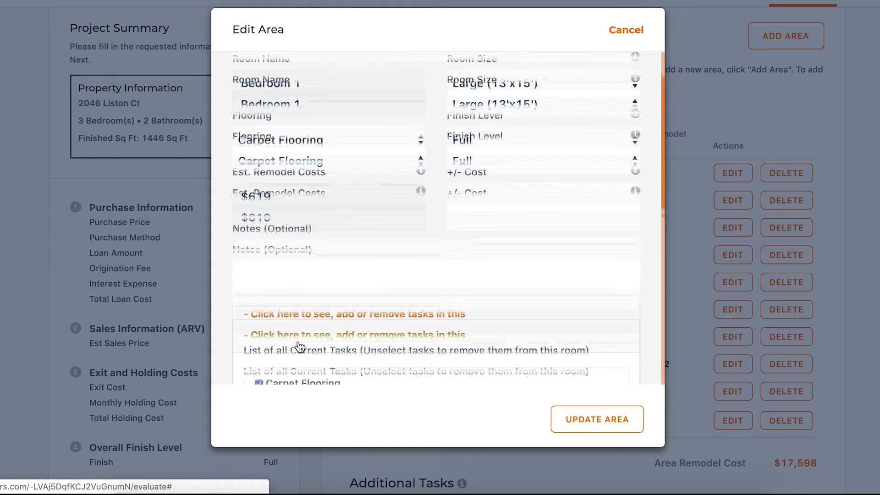
scroll(356, 313, "down", 2)
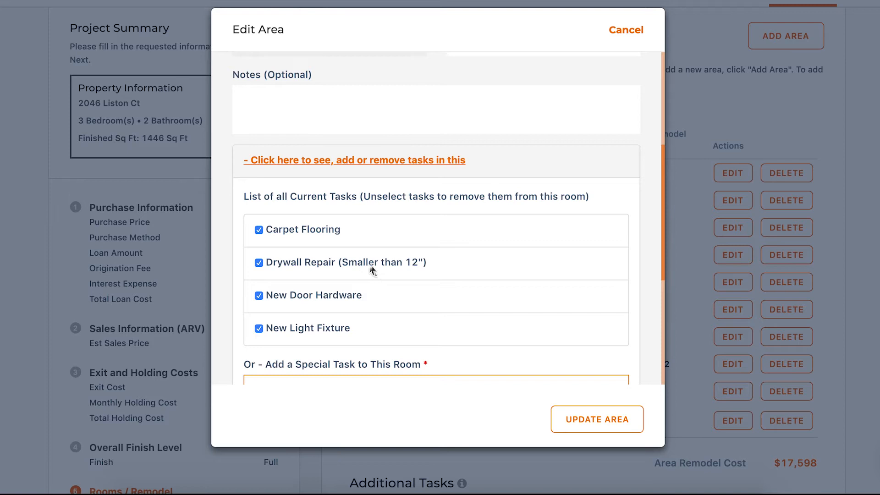
scroll(369, 274, "down", 1)
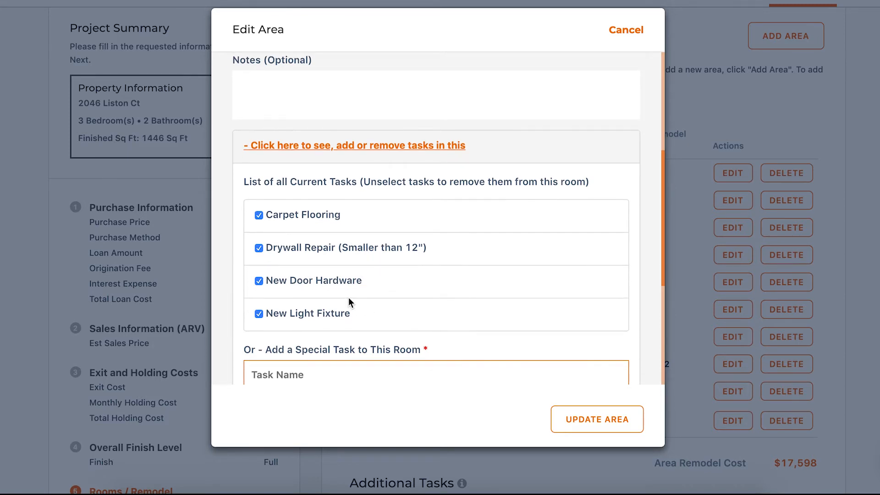
scroll(337, 312, "down", 4)
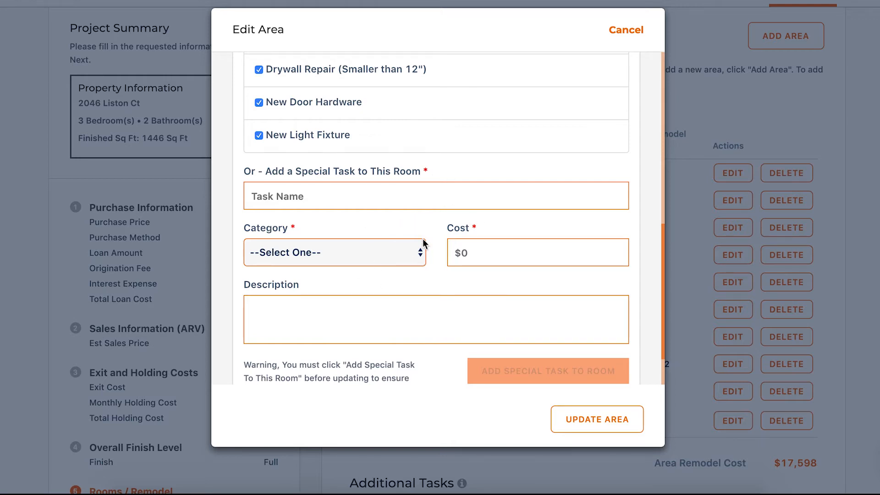
scroll(415, 248, "down", 1)
scroll(414, 247, "up", 2)
scroll(415, 247, "down", 1)
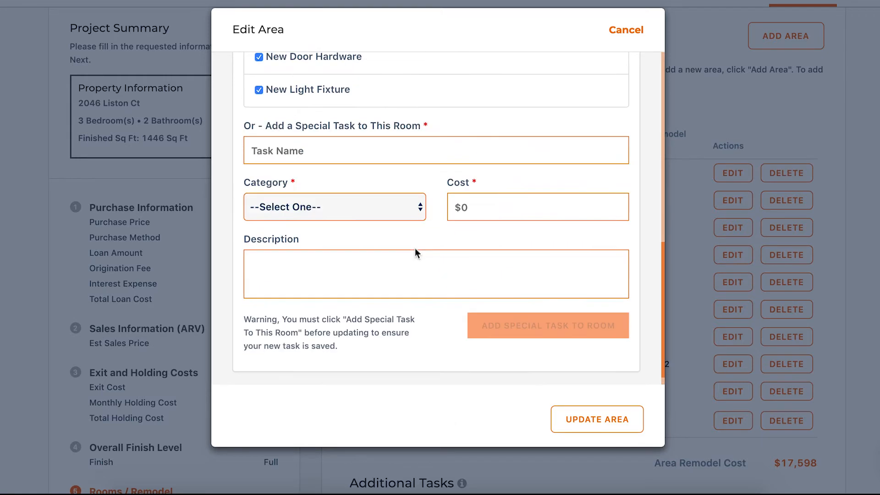
left_click(590, 426)
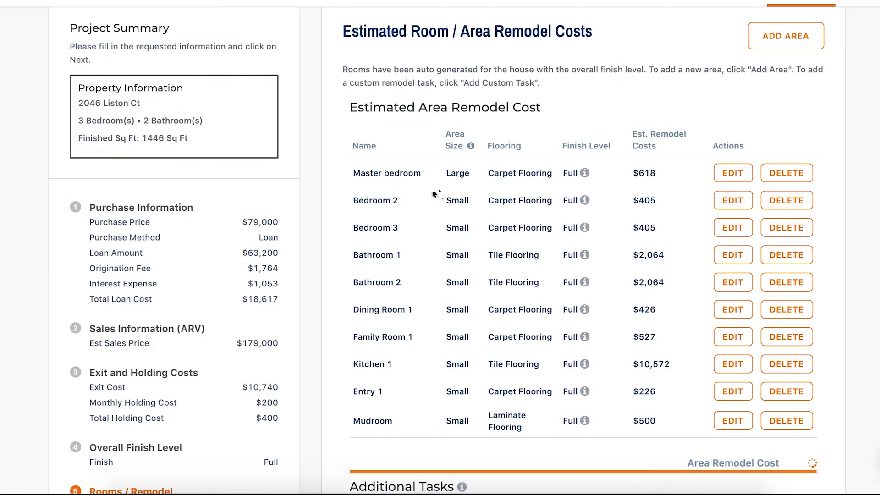
left_click_drag(353, 173, 655, 173)
right_click(675, 173)
left_click(683, 173)
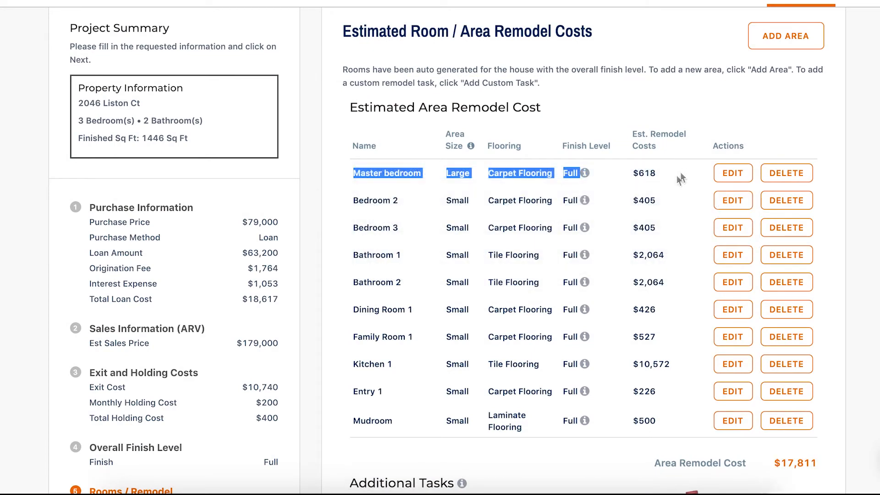
scroll(675, 342, "down", 14)
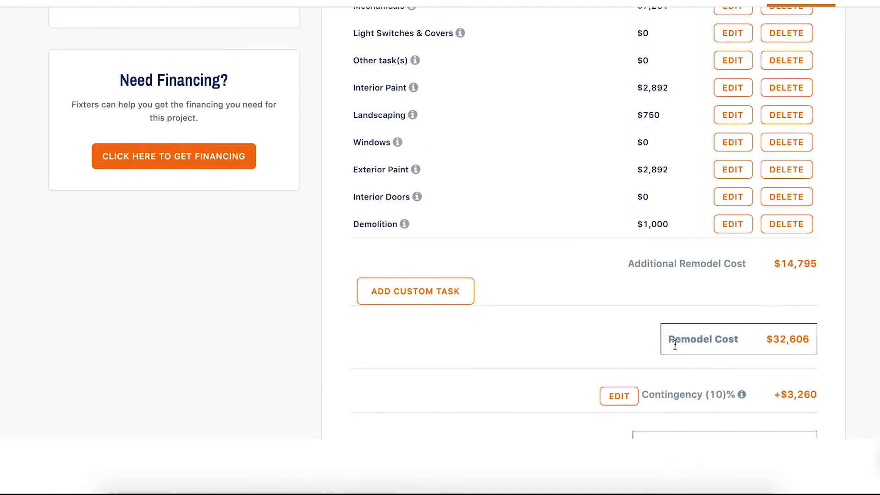
scroll(543, 265, "up", 4)
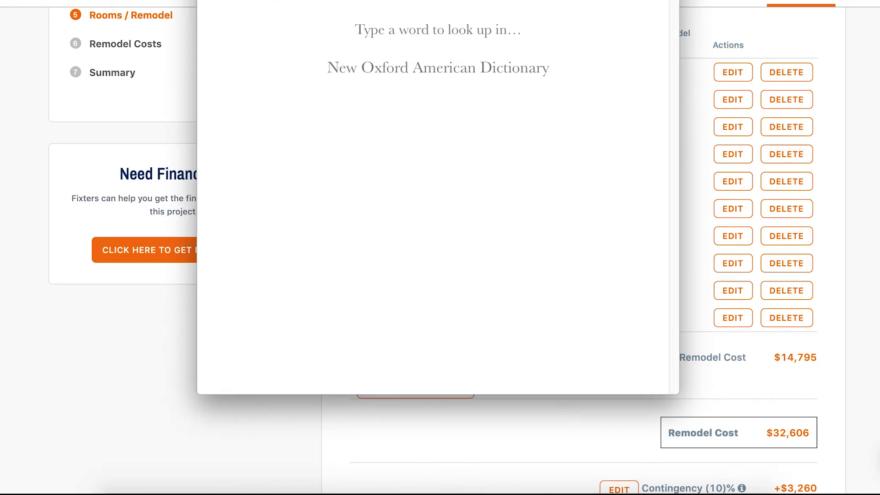
left_click(209, 0)
scroll(461, 142, "up", 5)
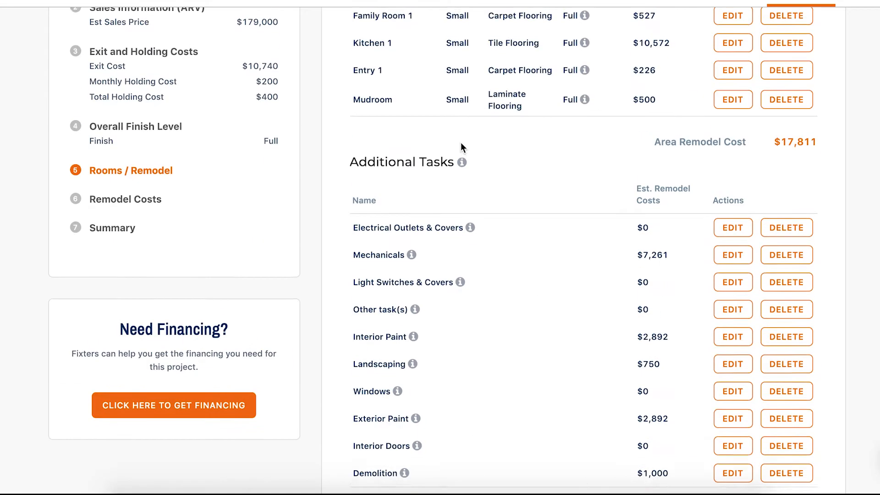
scroll(458, 121, "up", 4)
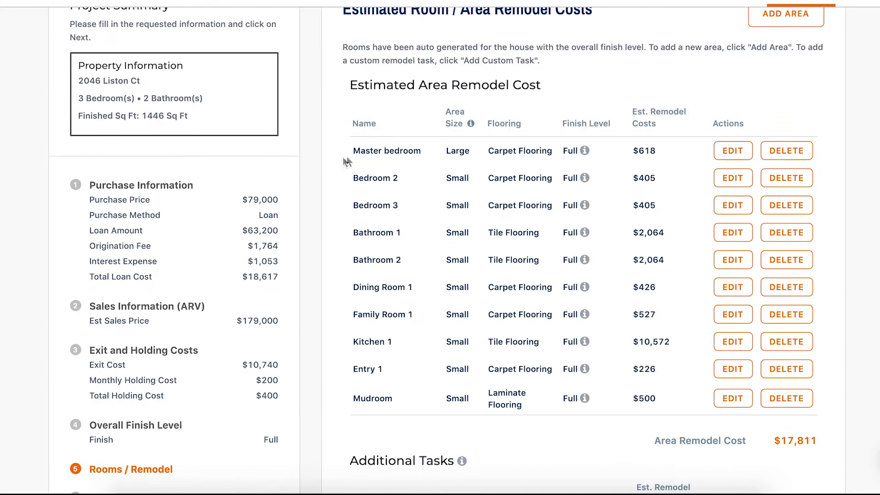
Examine the master bedroom's row and the other rooms' flooring, finish level descriptions and estimated remodel costs.
left_click_drag(351, 153, 672, 166)
scroll(458, 169, "down", 2)
left_click(394, 153)
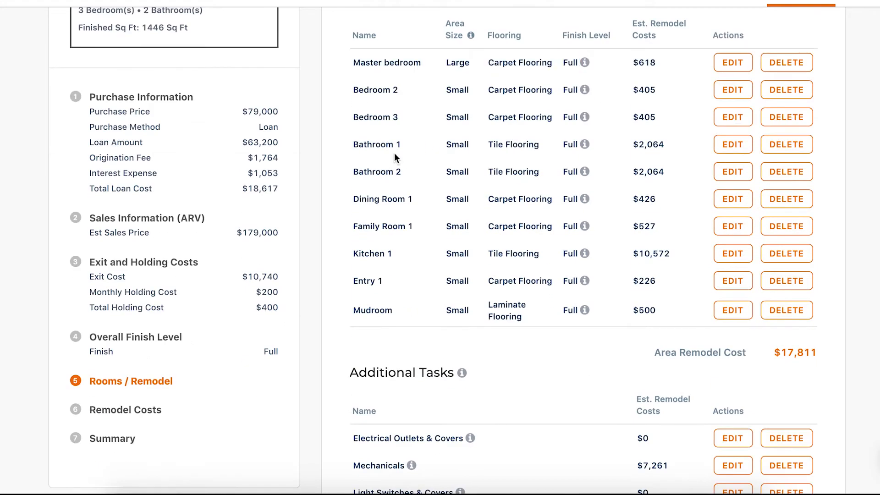
scroll(394, 153, "down", 1)
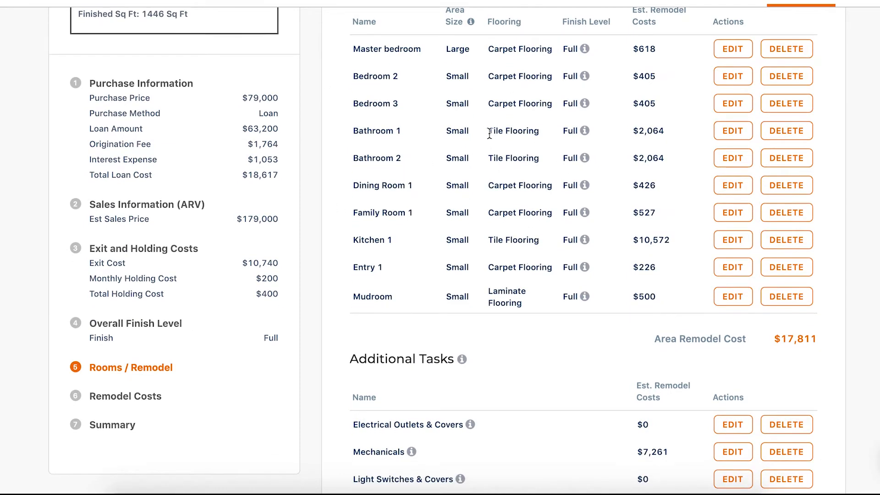
scroll(490, 142, "down", 1)
scroll(585, 202, "down", 1)
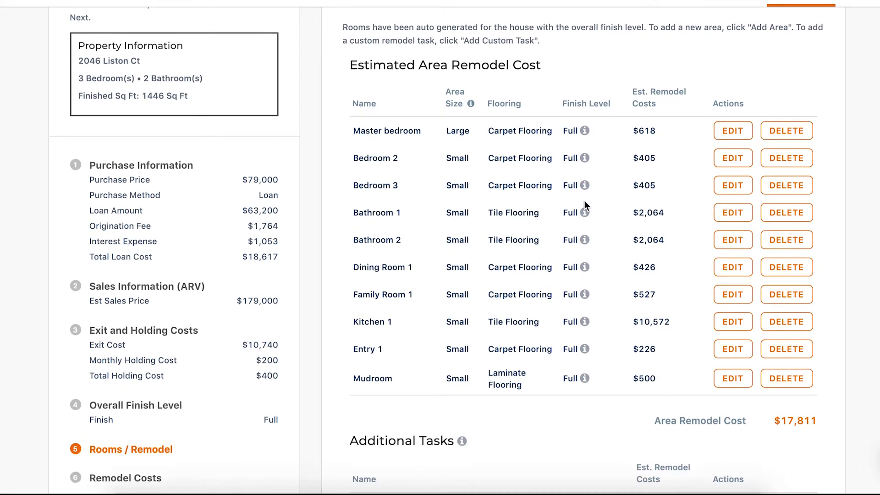
scroll(585, 206, "down", 3)
scroll(584, 207, "down", 5)
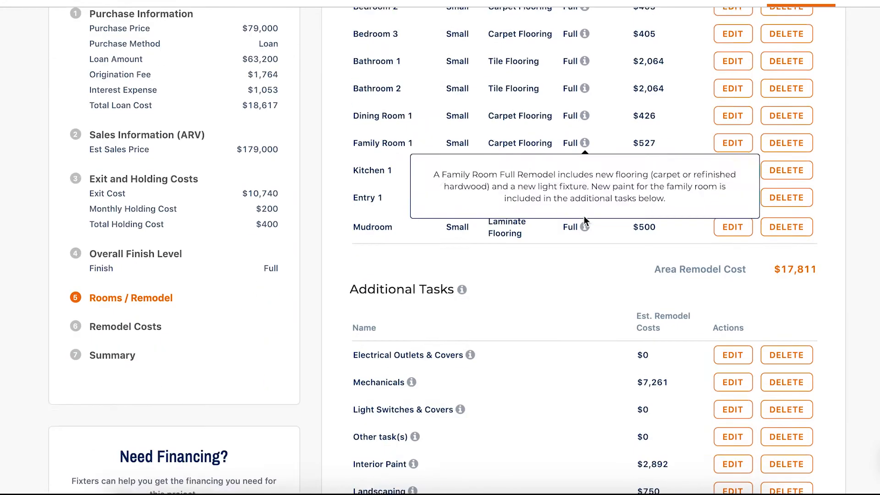
scroll(554, 228, "down", 2)
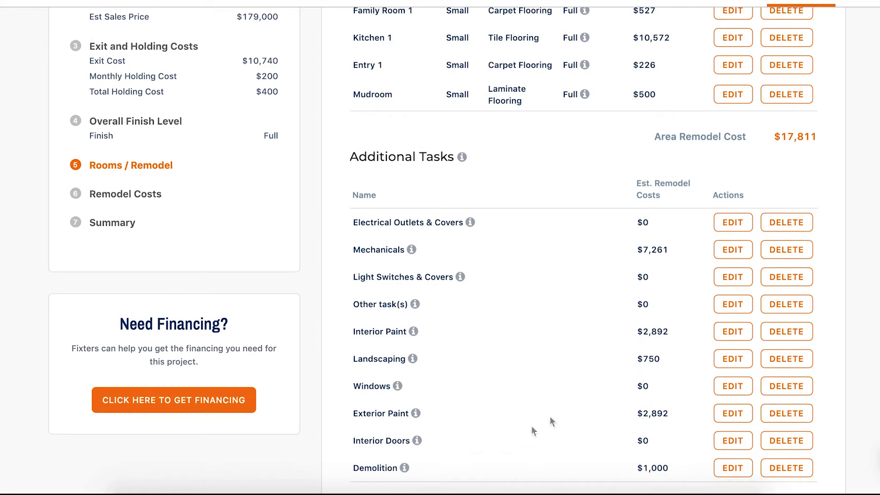
Review the additional remodel tasks, their estimated costs and the option for adding a custom task.
scroll(523, 284, "down", 2)
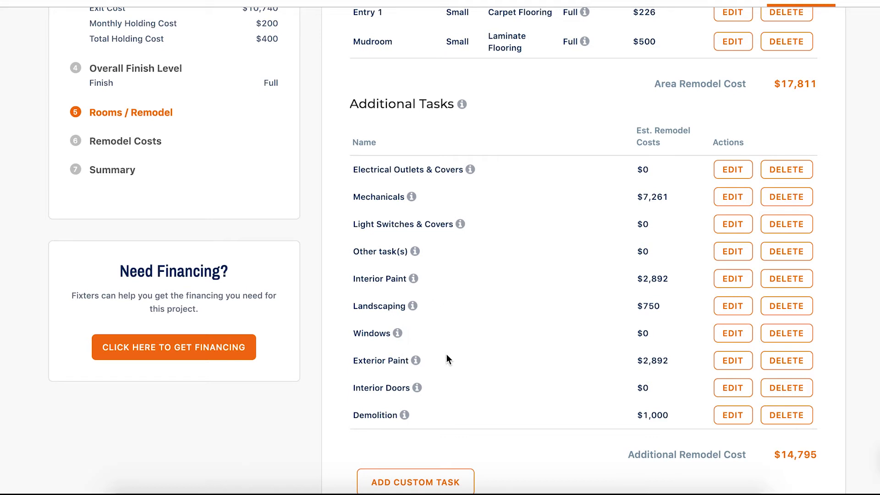
scroll(447, 358, "down", 2)
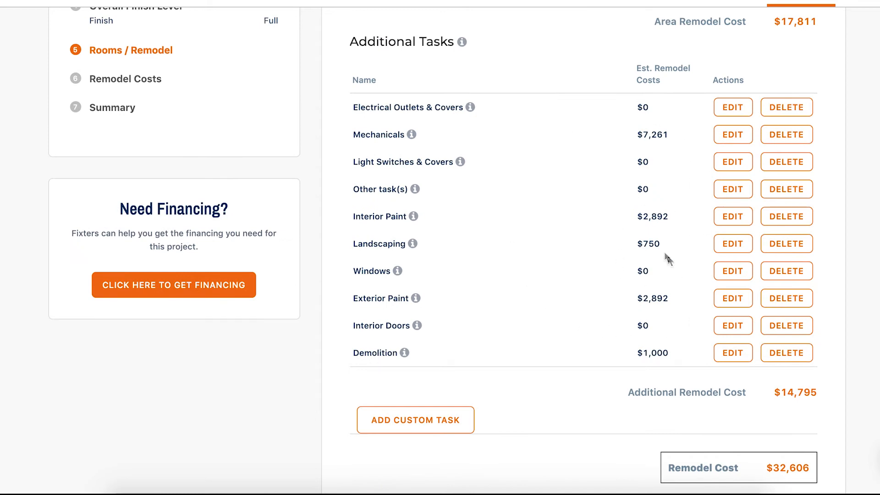
scroll(641, 275, "down", 3)
scroll(492, 192, "up", 6)
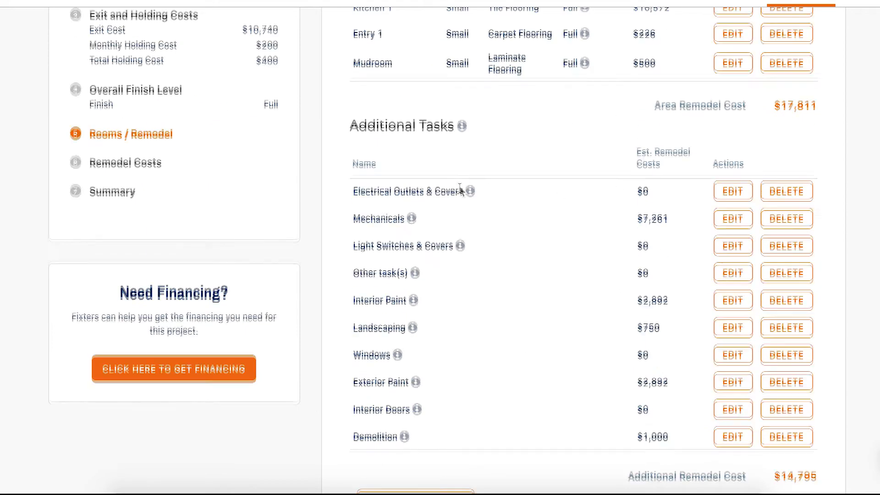
scroll(459, 189, "down", 2)
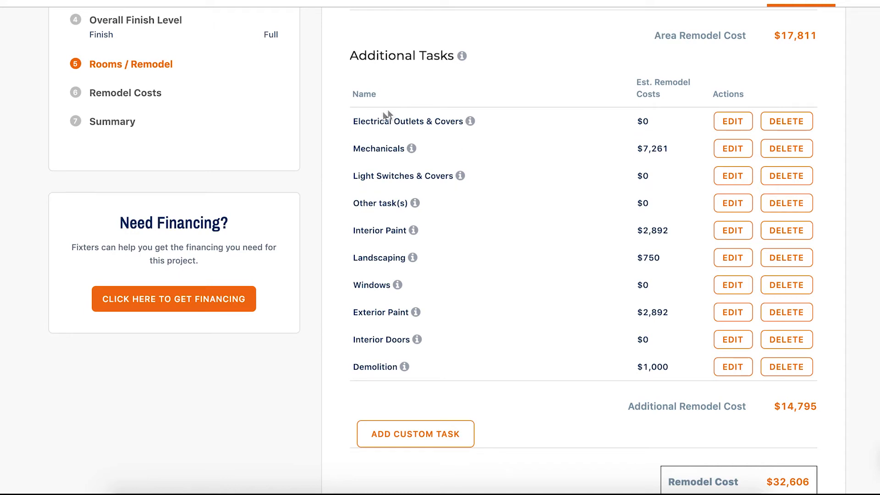
scroll(545, 312, "down", 1)
scroll(545, 316, "down", 3)
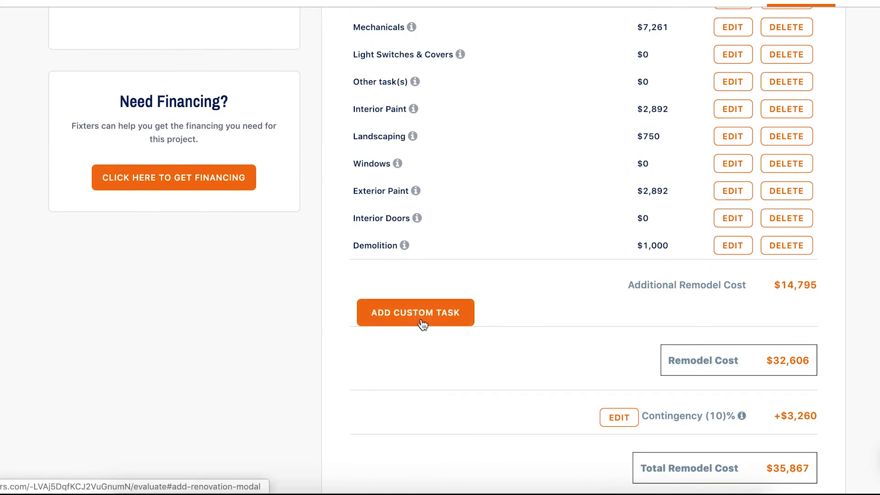
Examine the remodel cost, the contingency and the total remodel cost at the end of the estimate.
scroll(548, 283, "down", 2)
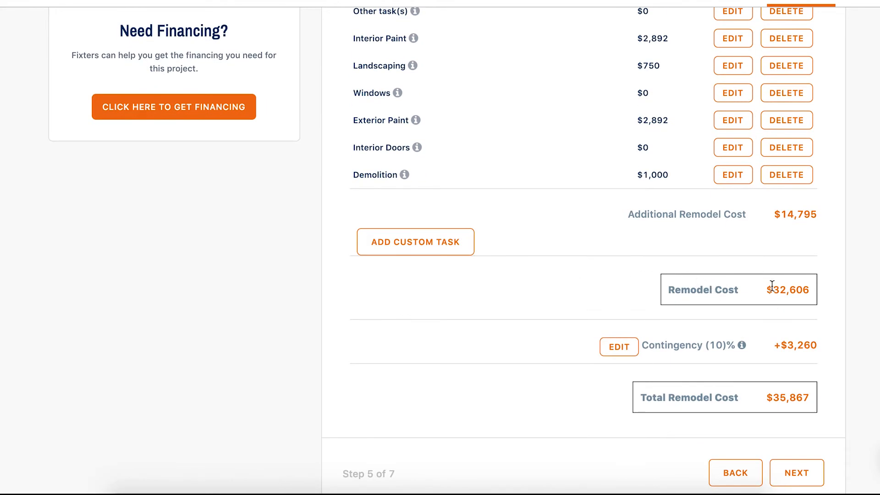
left_click_drag(768, 290, 793, 286)
left_click(804, 289)
scroll(742, 361, "down", 1)
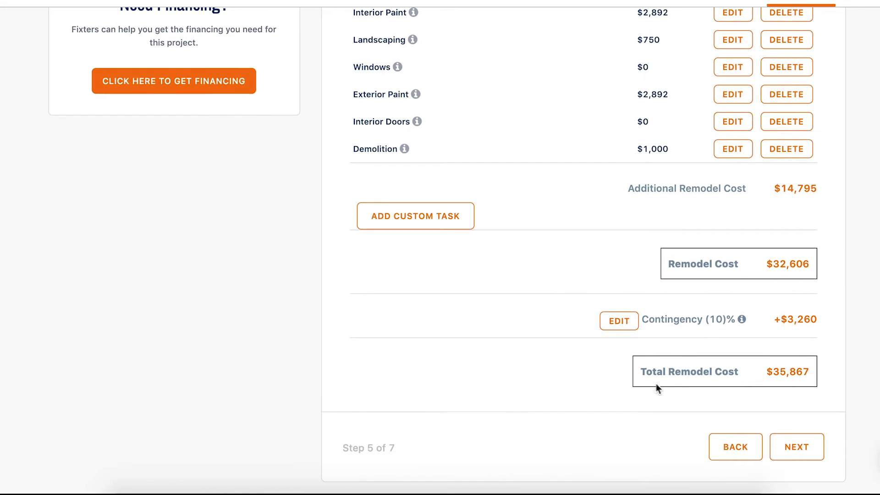
left_click_drag(646, 372, 814, 375)
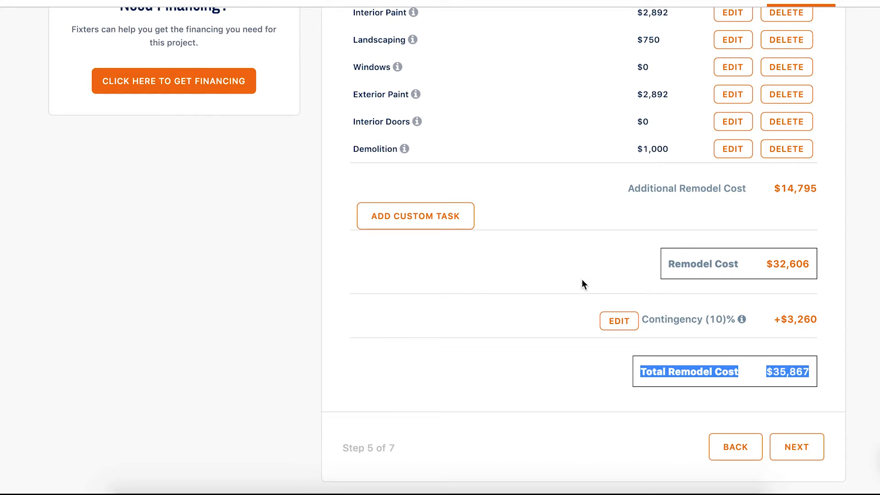
scroll(581, 279, "up", 5)
scroll(576, 269, "up", 12)
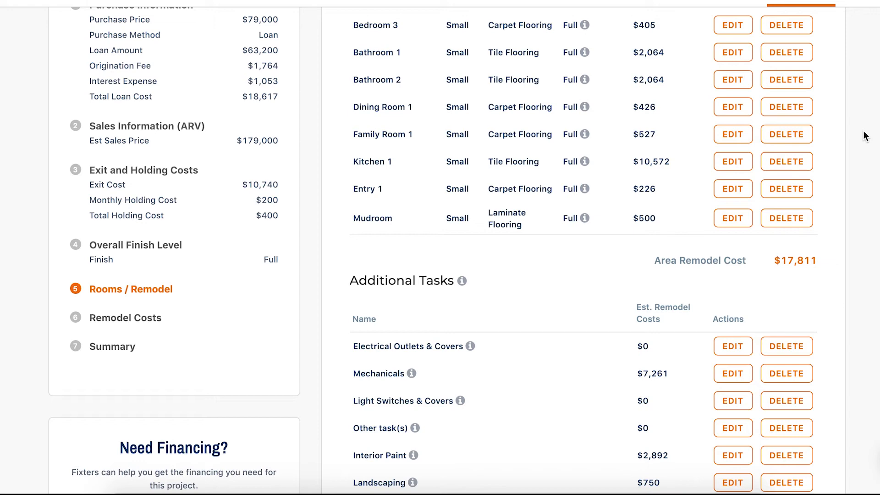
scroll(653, 172, "up", 4)
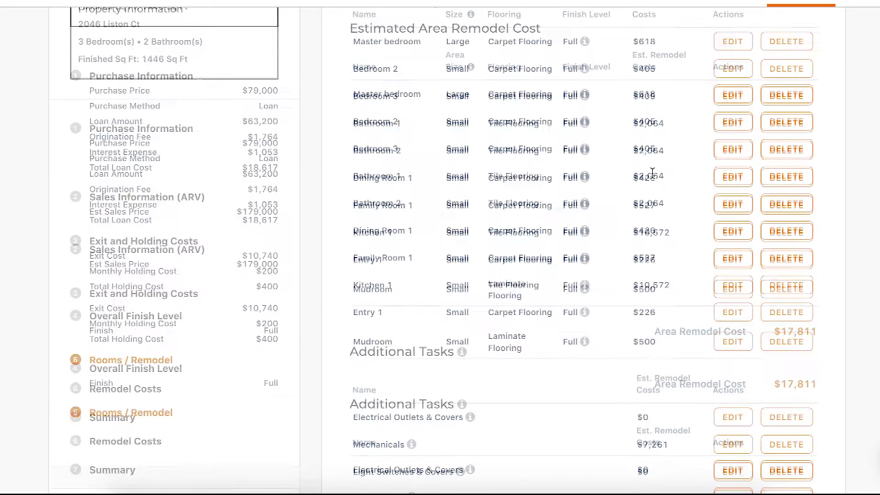
scroll(641, 307, "down", 10)
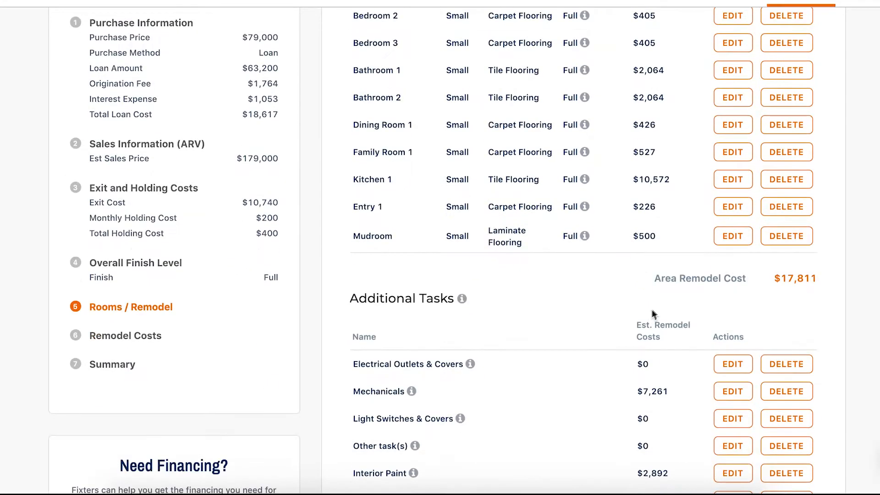
Continue to the remodel costs, compare the cash and loan payment options, and keep the loan for the remodel.
scroll(657, 303, "down", 5)
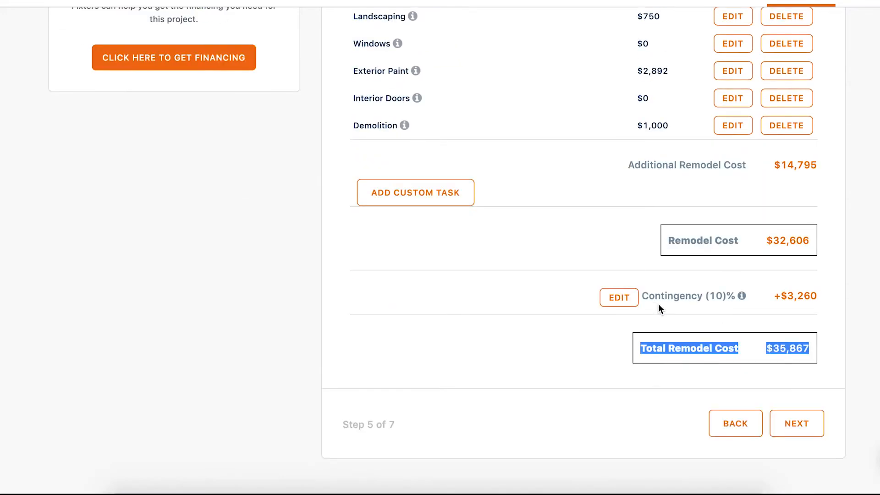
left_click(789, 430)
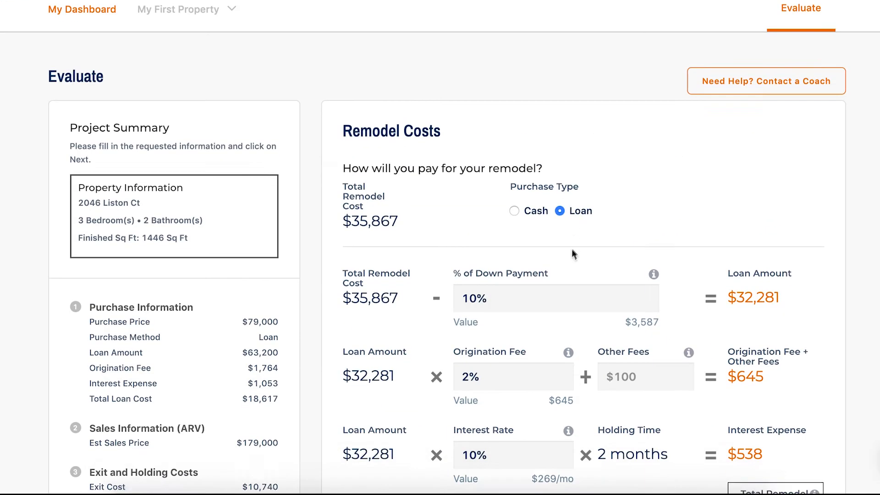
scroll(568, 252, "down", 1)
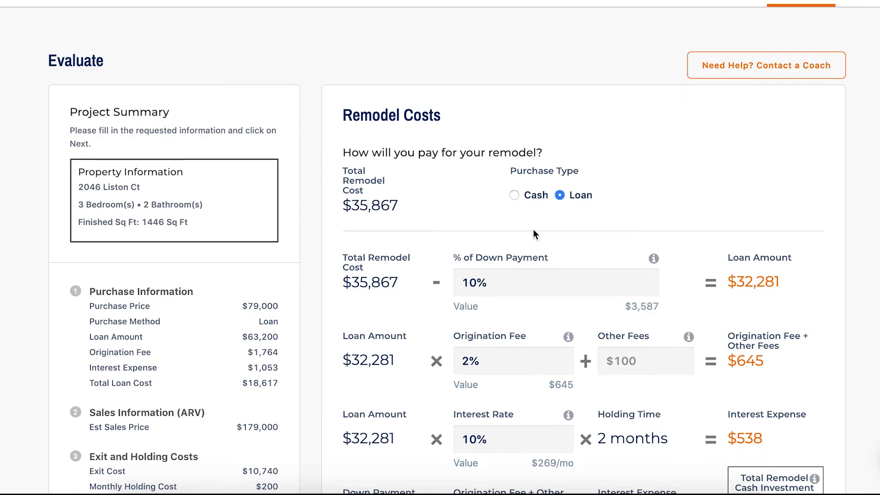
scroll(533, 214, "down", 1)
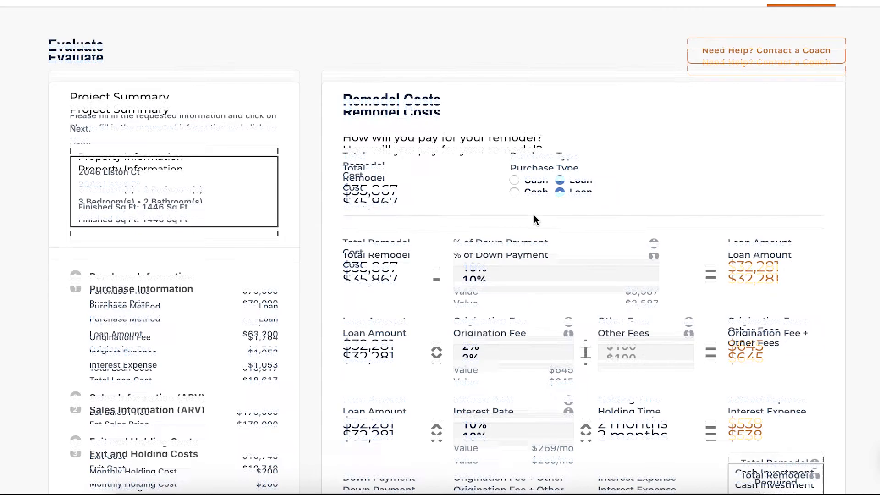
left_click(515, 178)
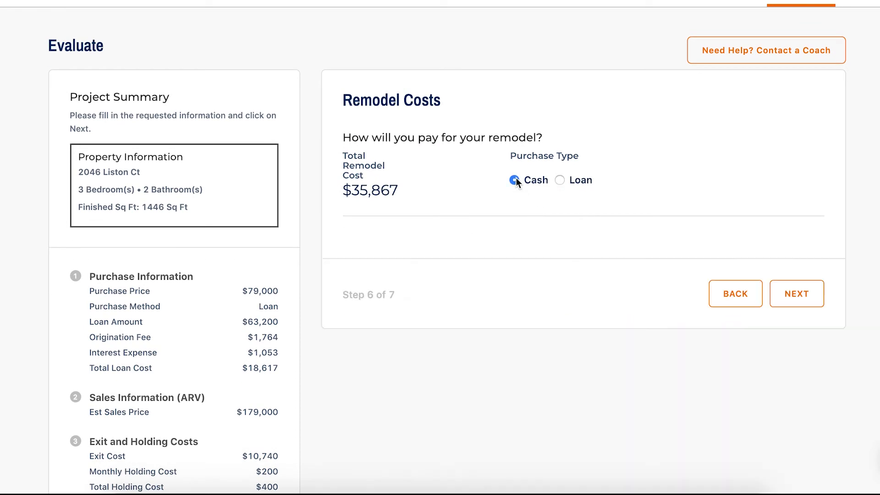
left_click(560, 180)
scroll(564, 182, "down", 3)
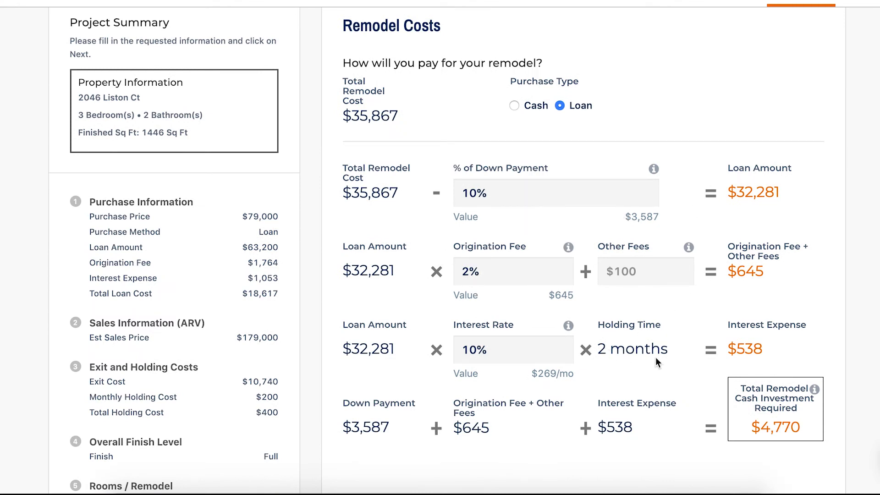
Set the remodel loan's other fees to $500 and its interest rate to 11%.
scroll(698, 348, "down", 3)
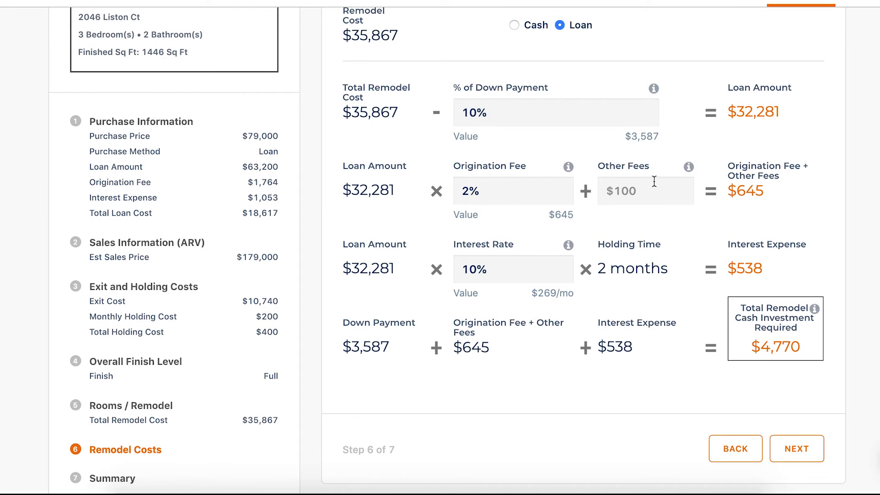
type("500")
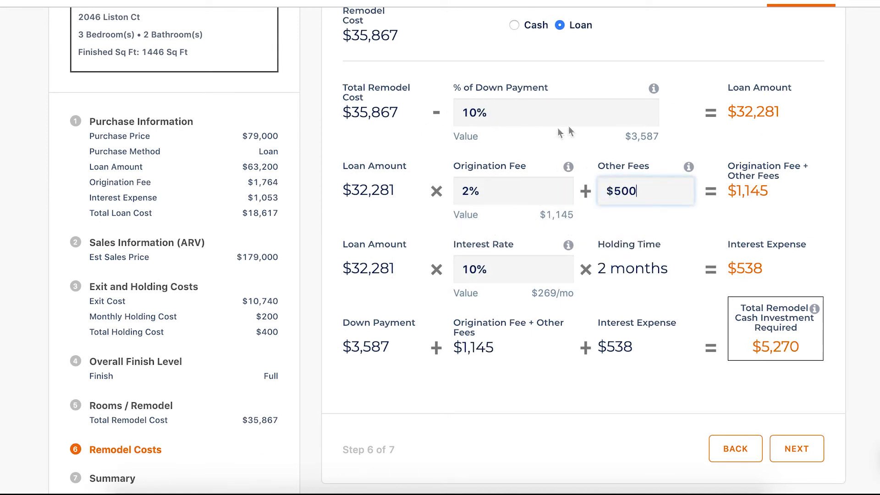
left_click_drag(624, 137, 660, 137)
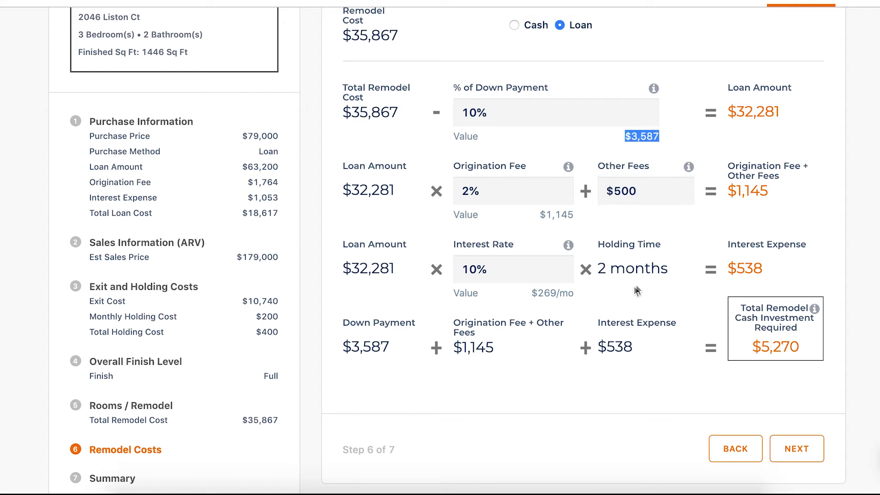
left_click_drag(510, 271, 453, 268)
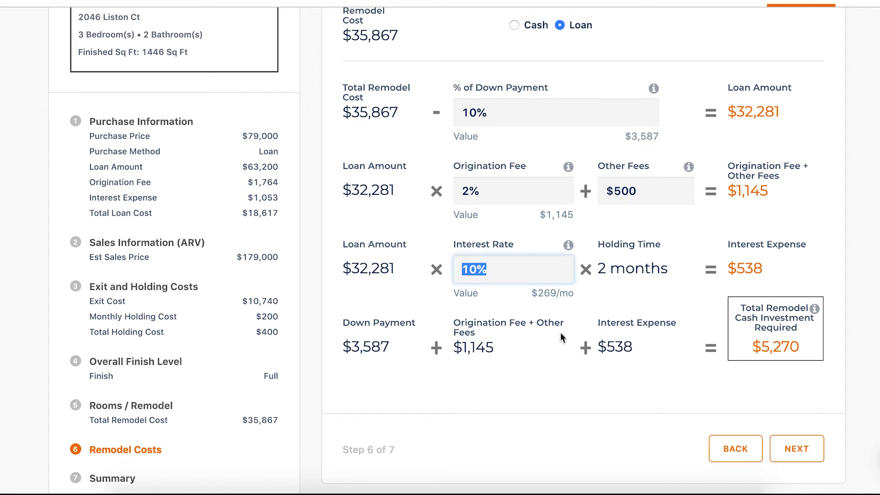
type("11")
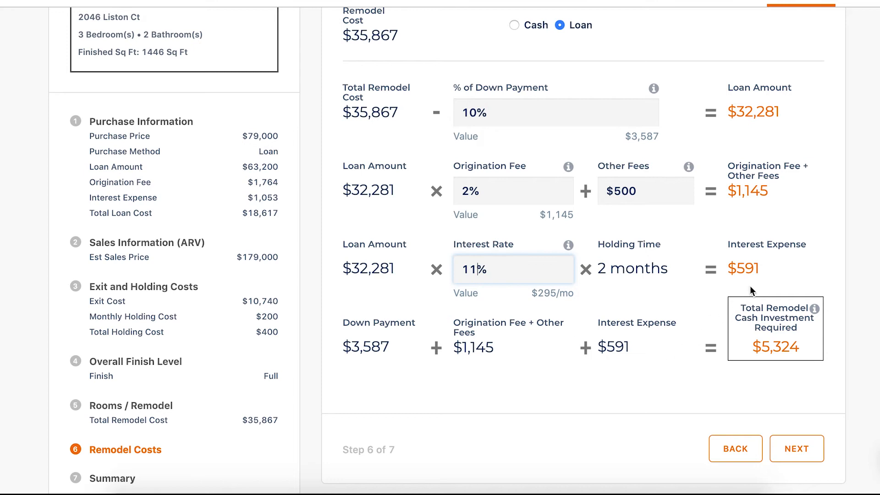
left_click(785, 281)
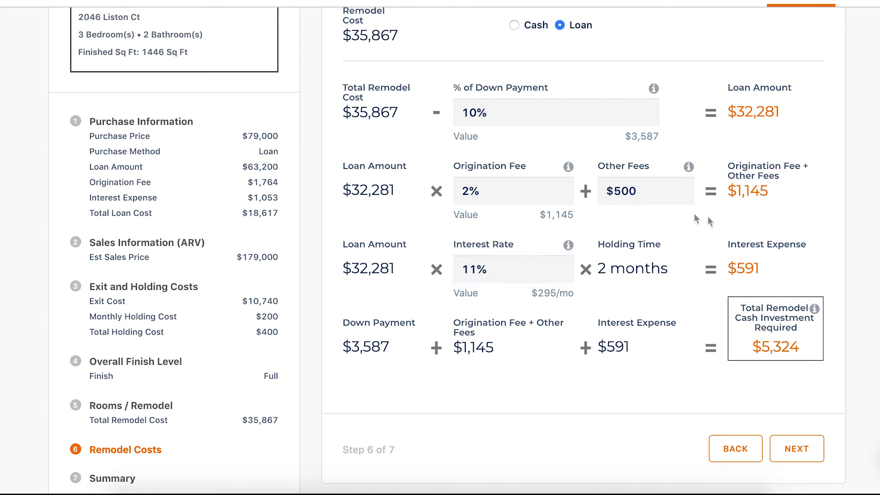
Proceed to the evaluation summary and review the net sales proceeds, total cost, estimated profit and cash on cash return.
scroll(854, 278, "down", 2)
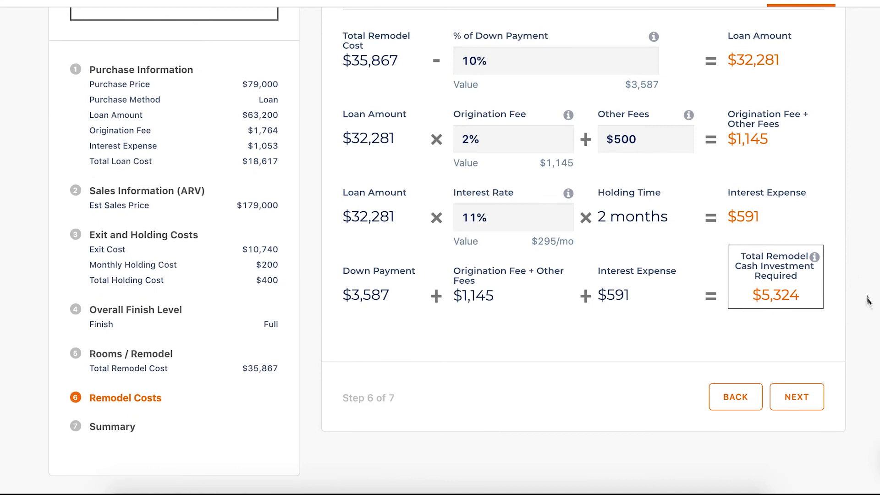
left_click(797, 398)
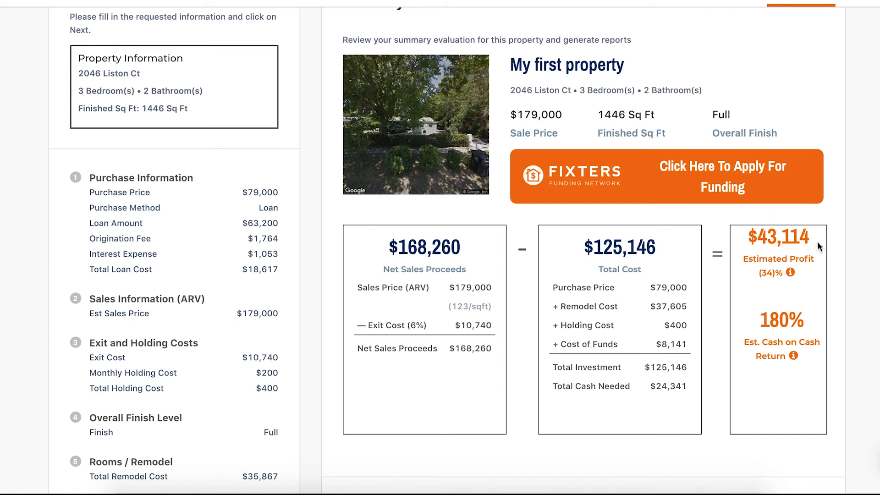
scroll(231, 231, "down", 3)
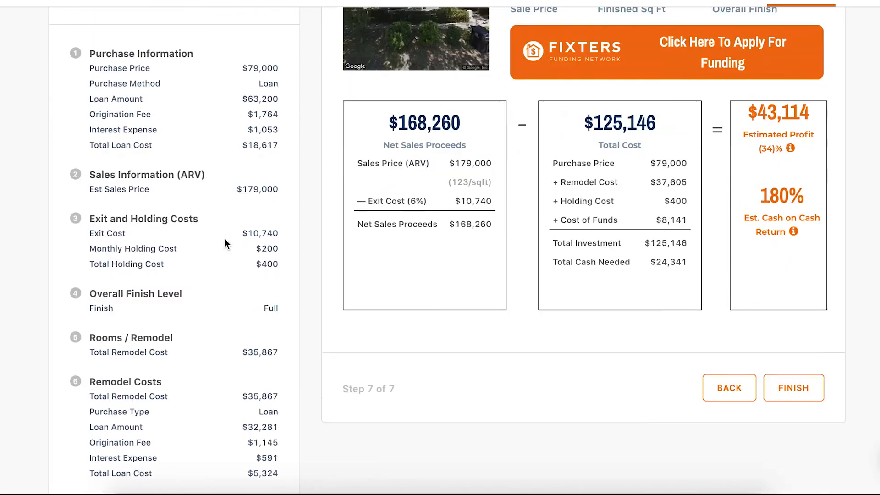
scroll(224, 239, "down", 2)
scroll(224, 245, "up", 3)
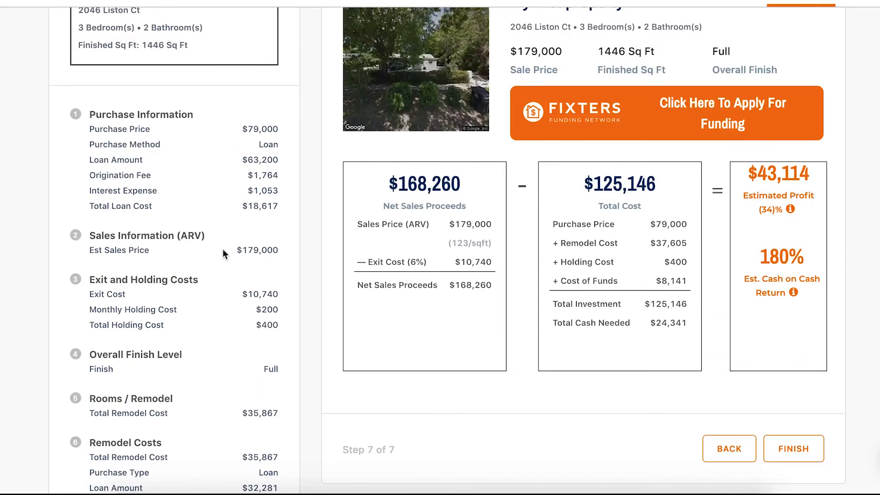
scroll(225, 253, "up", 1)
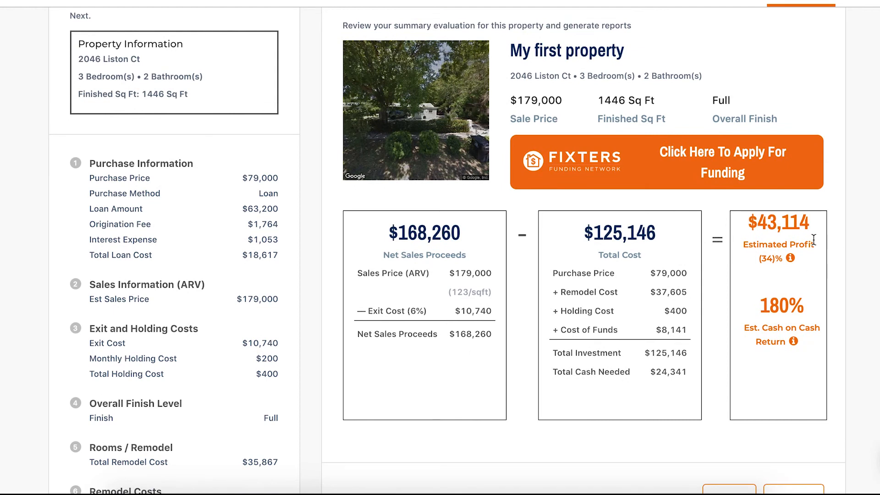
Finish the evaluation and reopen it for fine-tuning.
scroll(813, 239, "down", 2)
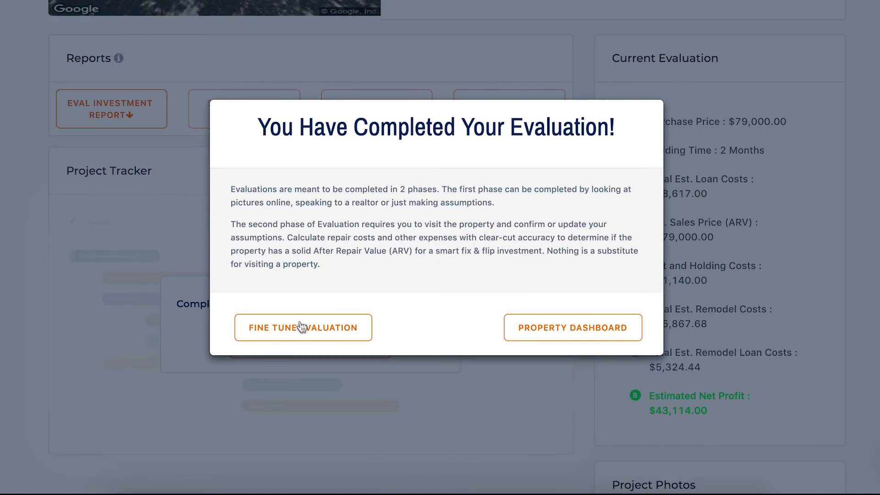
left_click(293, 326)
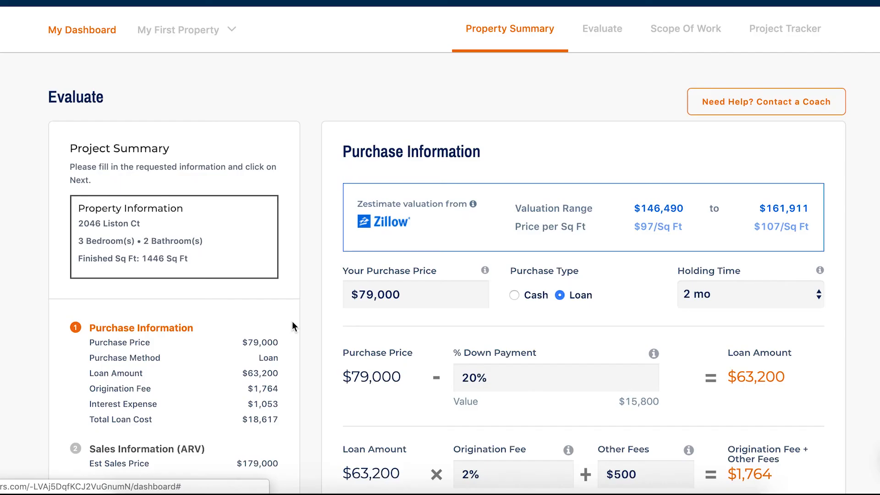
Set the purchase price to $75,000 and continue to the sales information.
scroll(559, 290, "down", 5)
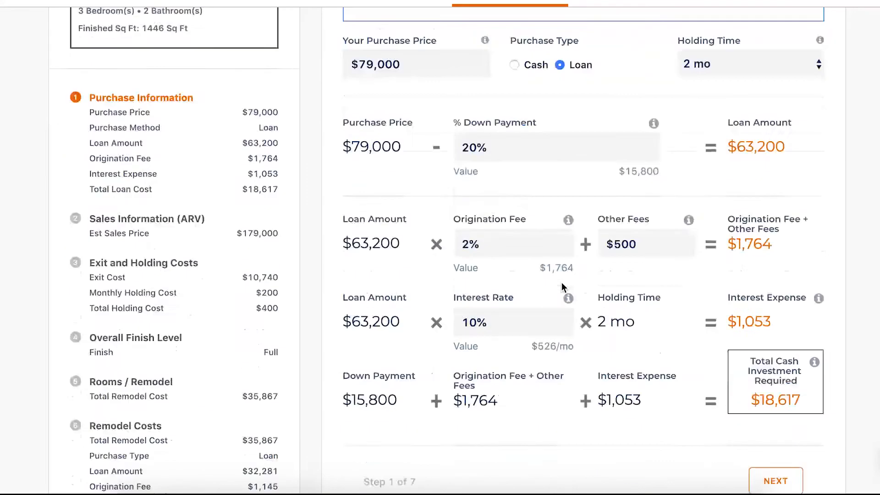
scroll(717, 222, "up", 1)
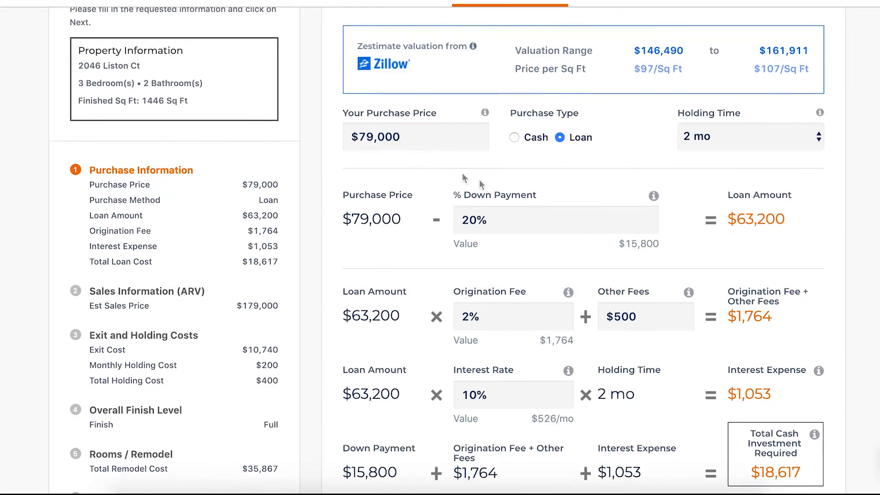
left_click_drag(413, 144, 338, 146)
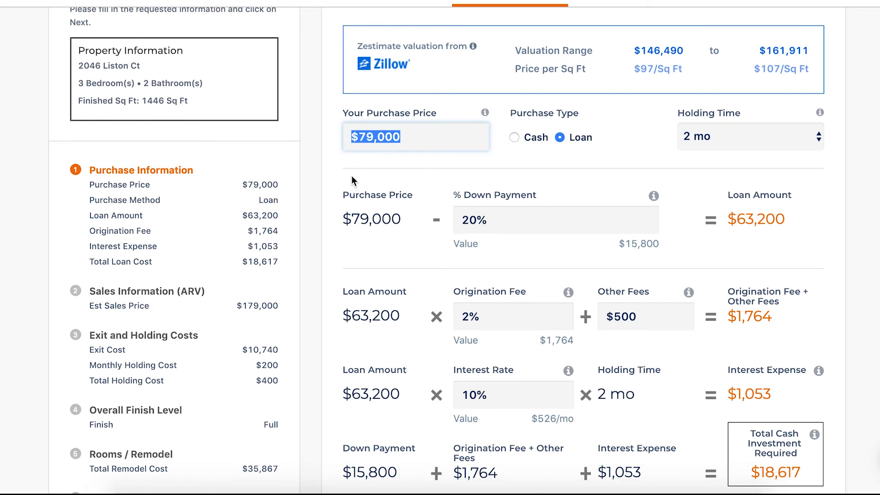
type("75")
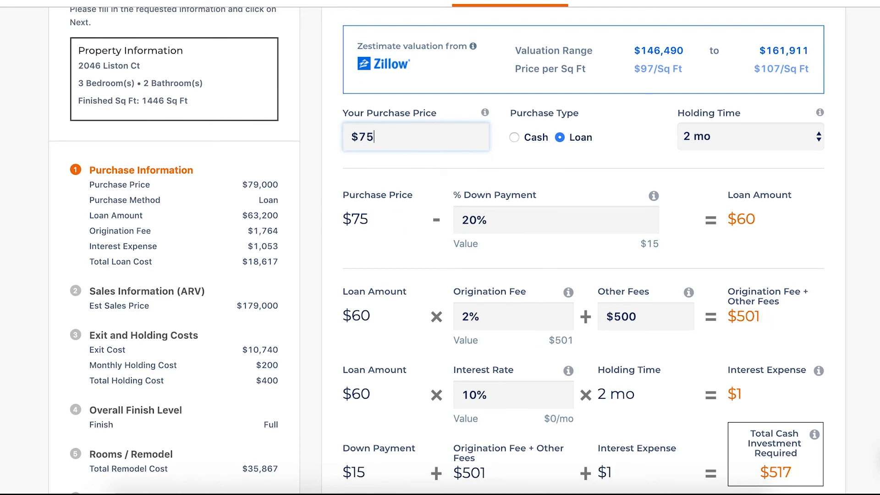
type(",000")
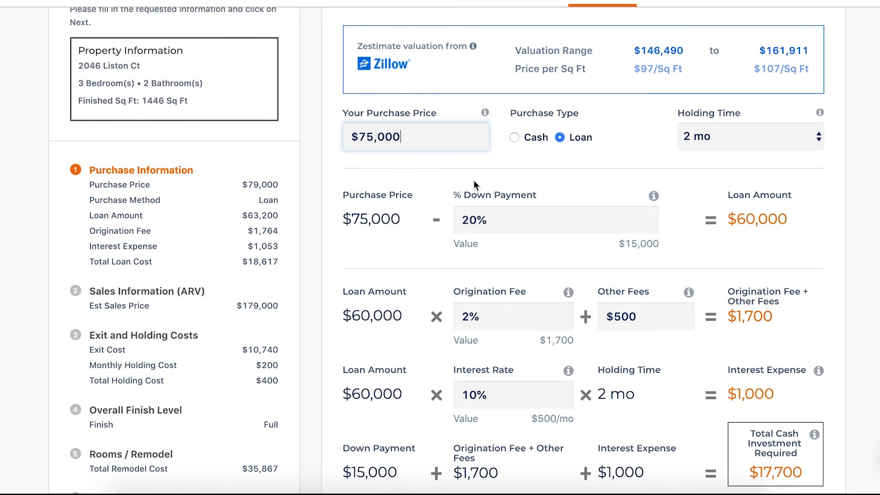
scroll(501, 203, "down", 4)
left_click(768, 391)
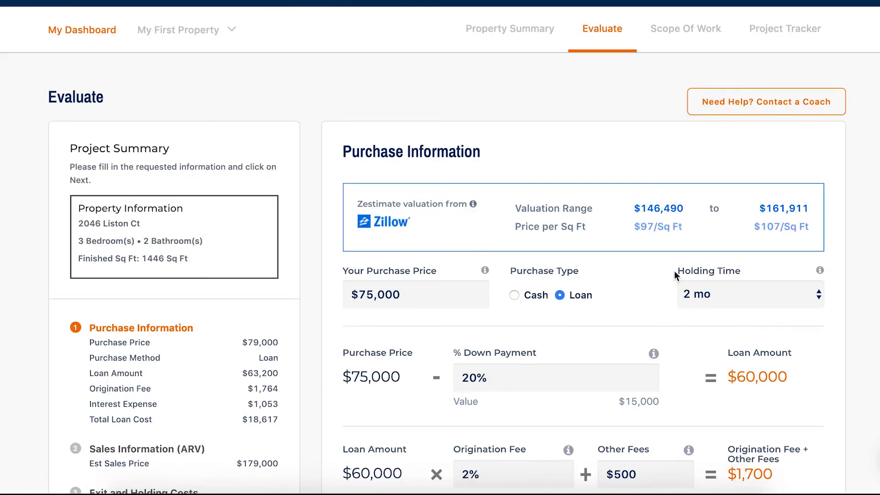
Keep the sales price, exit and holding costs and Full Remodel finish level, and advance to the room and area remodel costs.
scroll(664, 276, "down", 2)
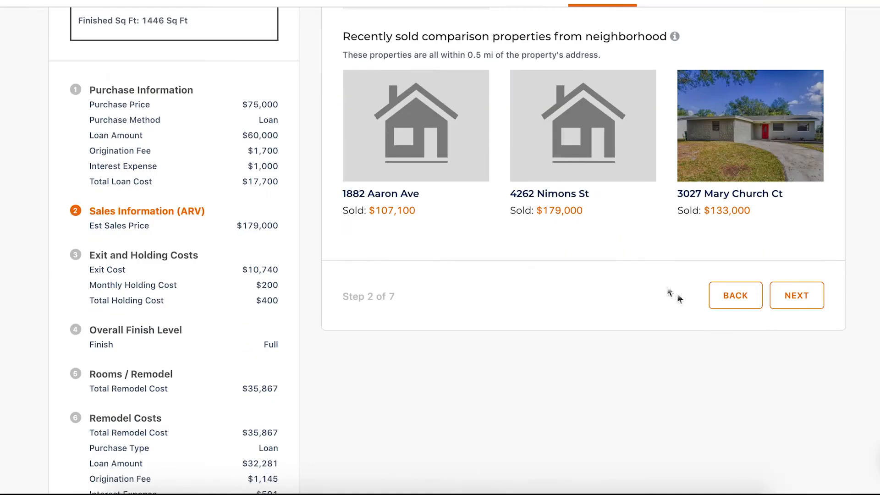
scroll(572, 174, "up", 3)
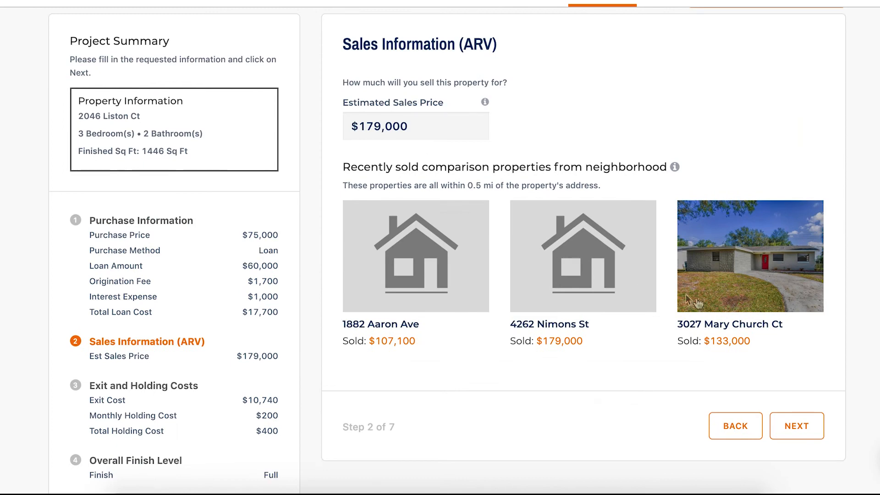
scroll(515, 128, "down", 1)
left_click(808, 400)
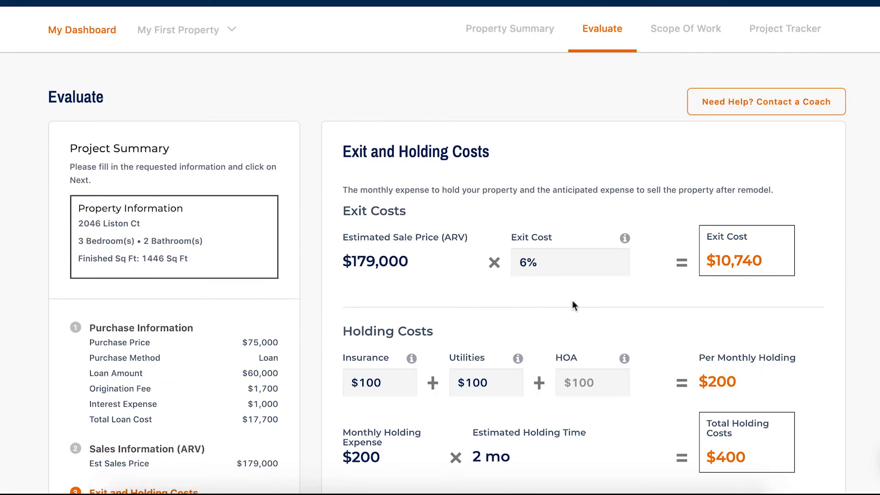
scroll(575, 304, "down", 7)
left_click(775, 181)
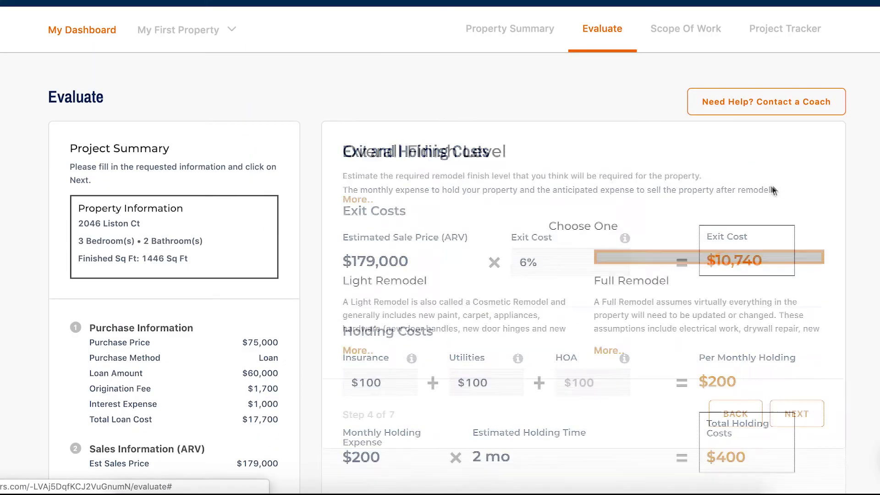
scroll(596, 302, "down", 1)
scroll(679, 313, "down", 5)
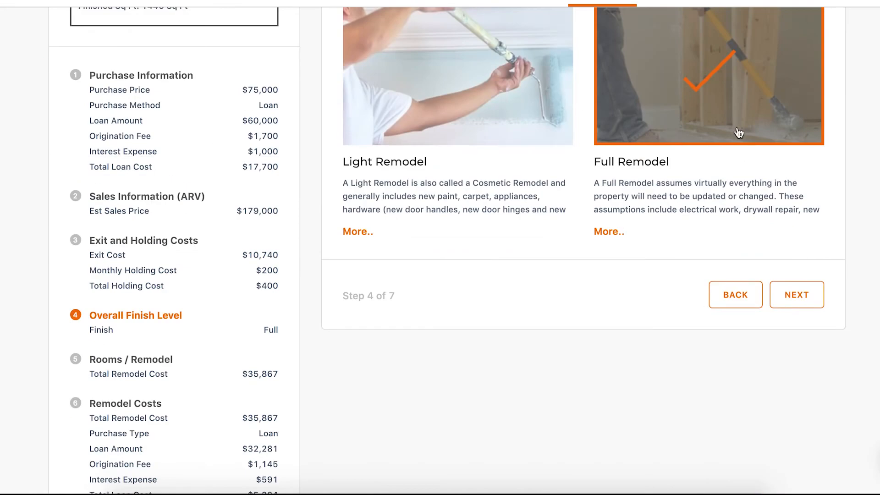
left_click(788, 295)
In the Mechanicals additional task, exclude the gas water heater, gas furnace and central air conditioning, include Clean and service, and update the task.
scroll(658, 275, "down", 1)
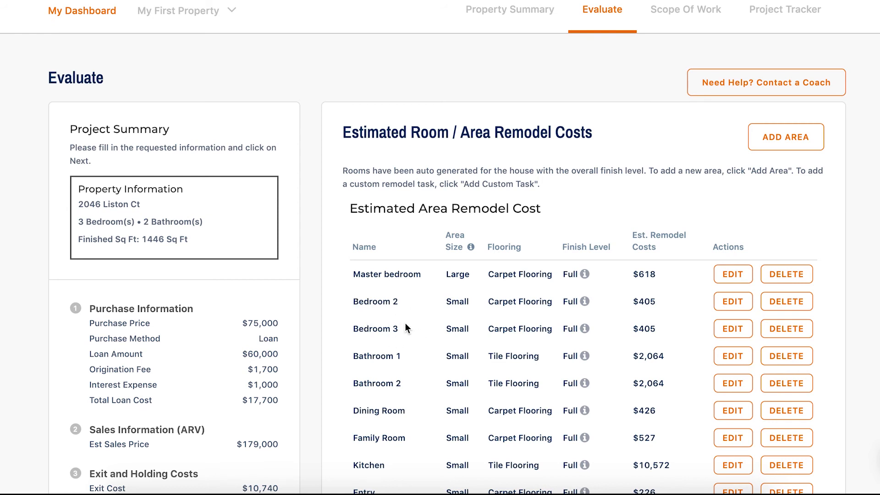
scroll(405, 323, "down", 2)
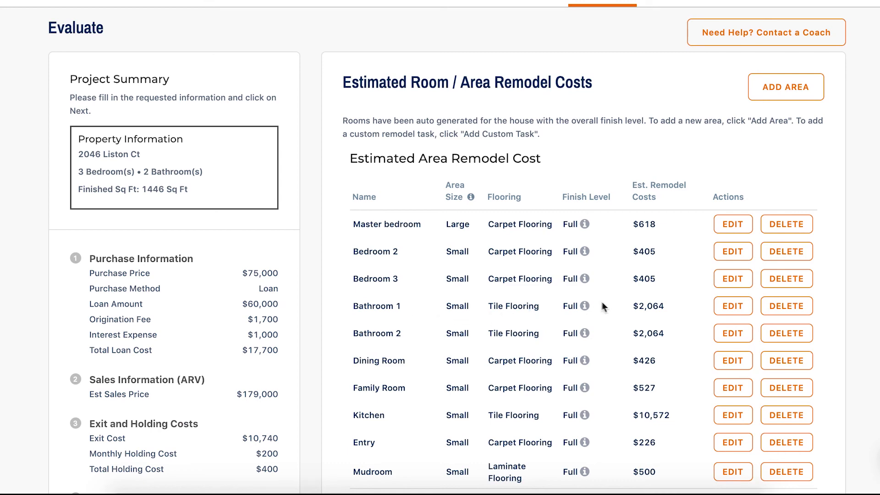
scroll(578, 312, "down", 2)
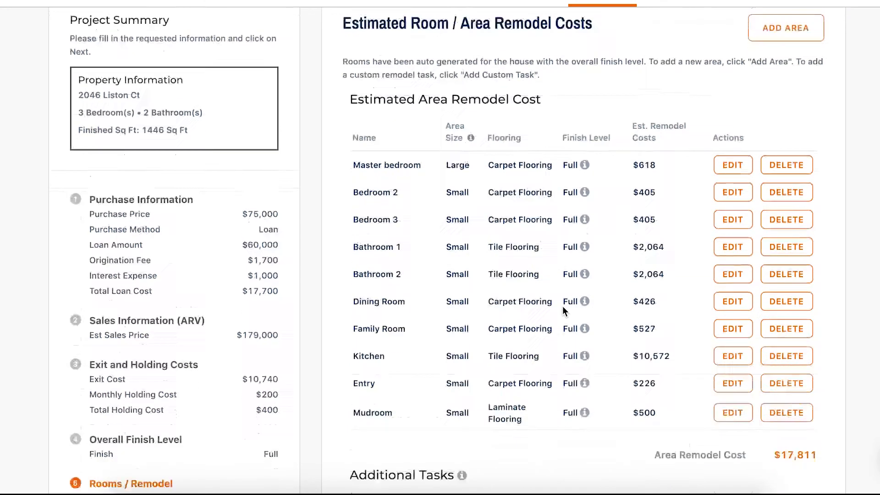
scroll(562, 306, "down", 10)
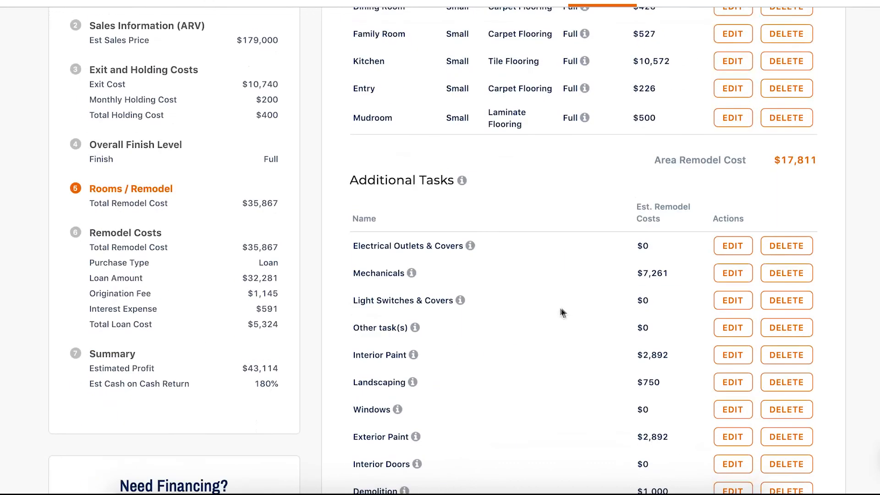
left_click(721, 276)
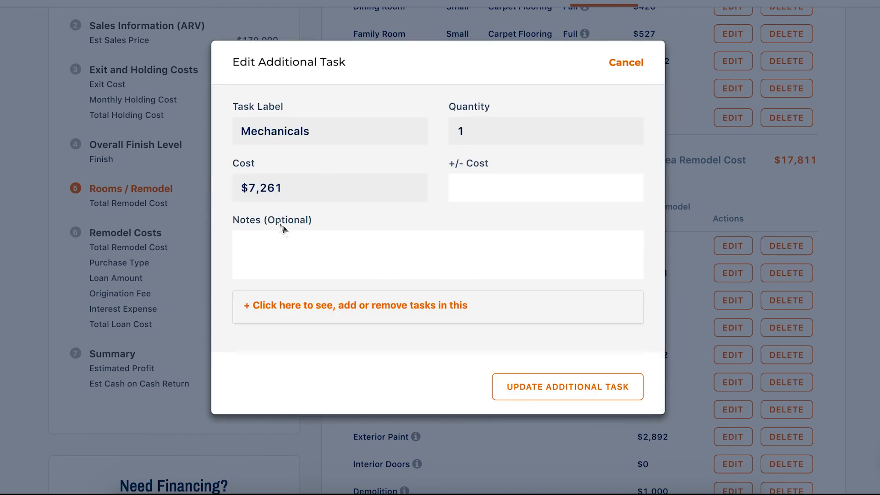
left_click(306, 310)
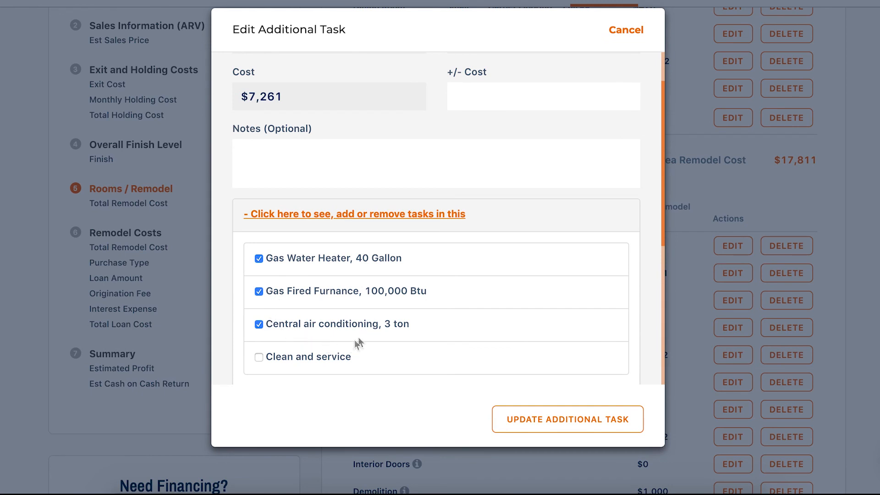
left_click(259, 260)
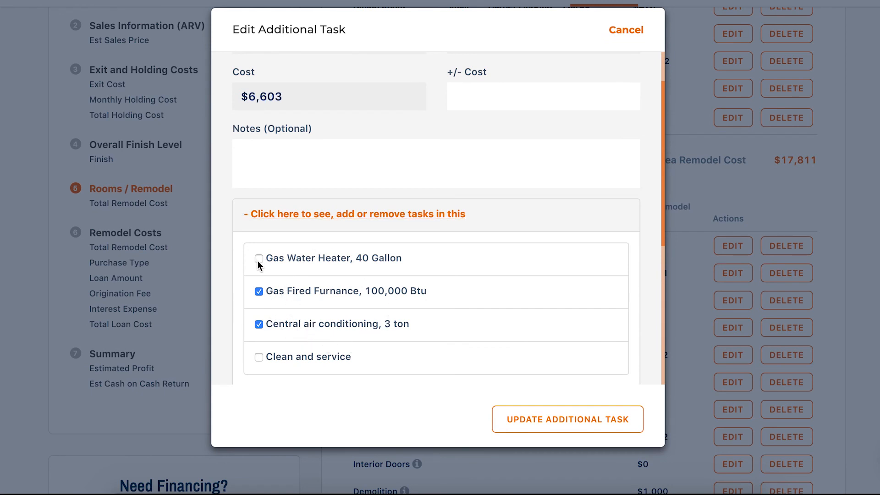
left_click(259, 293)
left_click(258, 324)
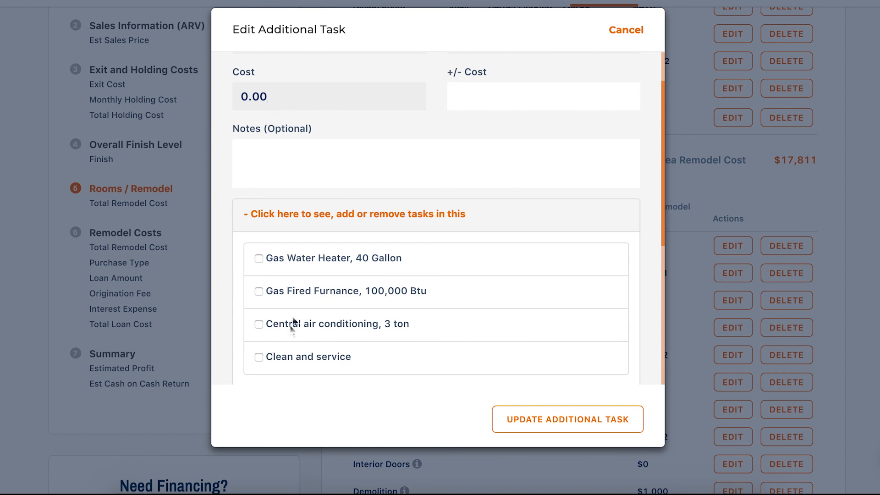
left_click(260, 358)
left_click(568, 422)
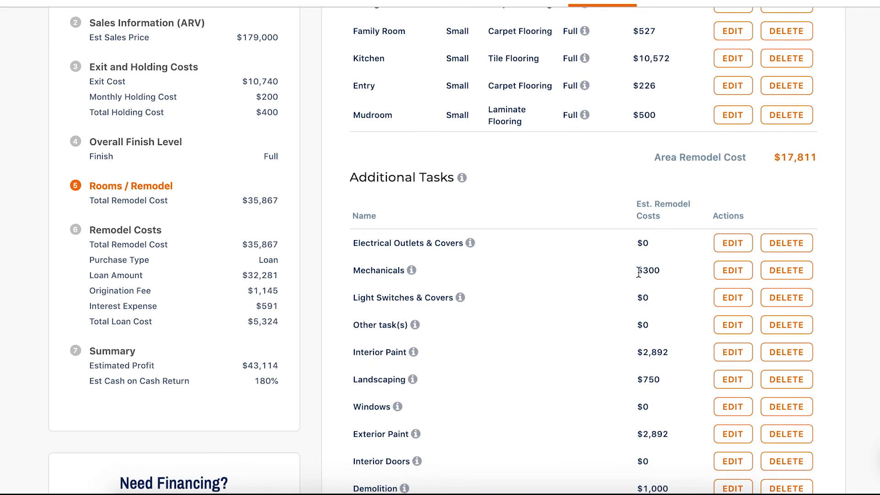
Check the Mechanicals cost and remodel totals, then advance through the unchanged remodel financing to the evaluation summary.
left_click_drag(638, 270, 667, 271)
scroll(663, 279, "down", 5)
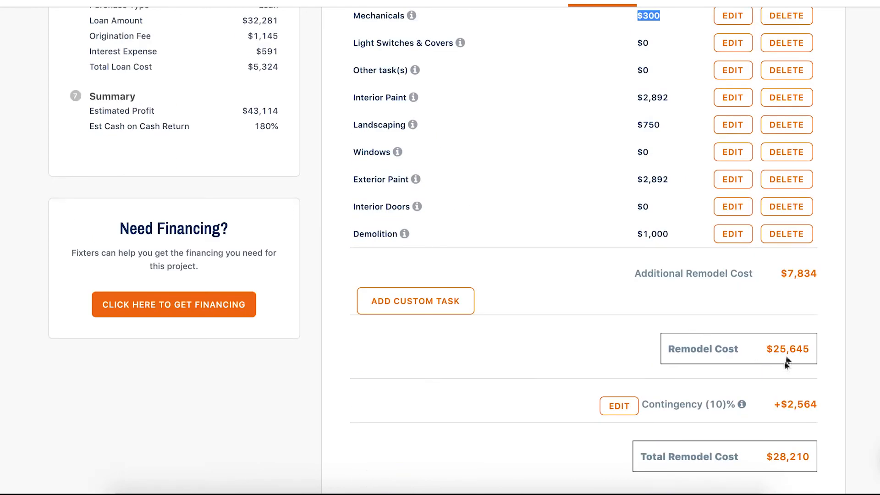
scroll(767, 279, "down", 2)
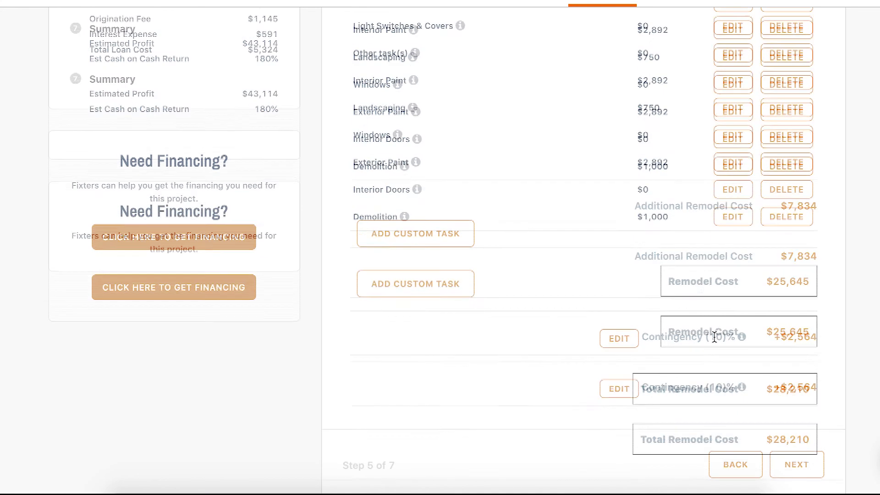
left_click(796, 423)
scroll(733, 344, "down", 6)
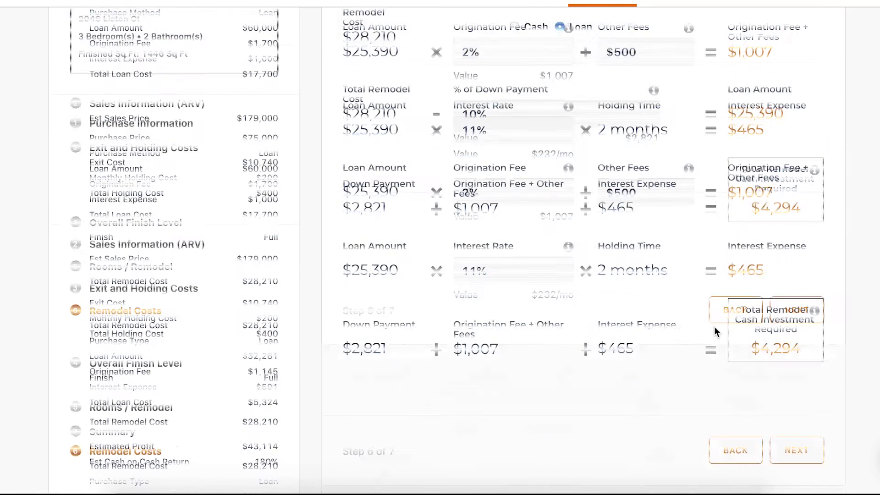
left_click(795, 309)
Review the recalculated total cost, estimated profit and cash on cash return in the evaluation summary.
scroll(706, 267, "down", 2)
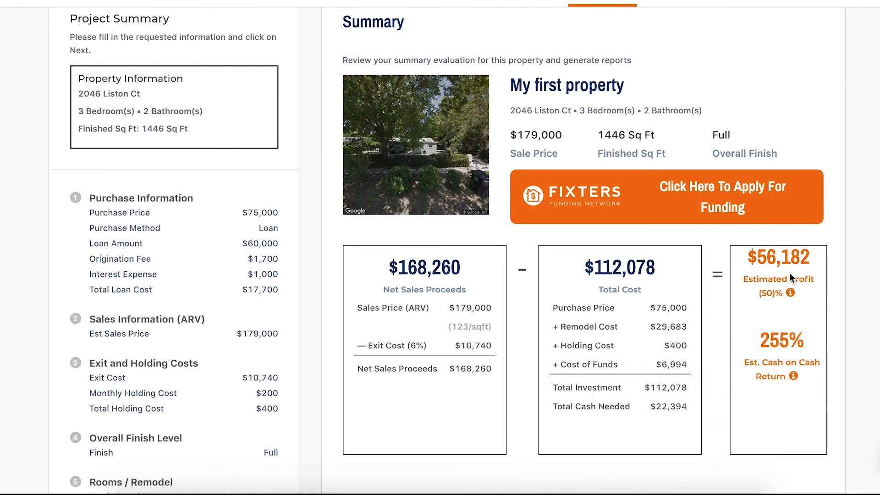
scroll(789, 271, "down", 1)
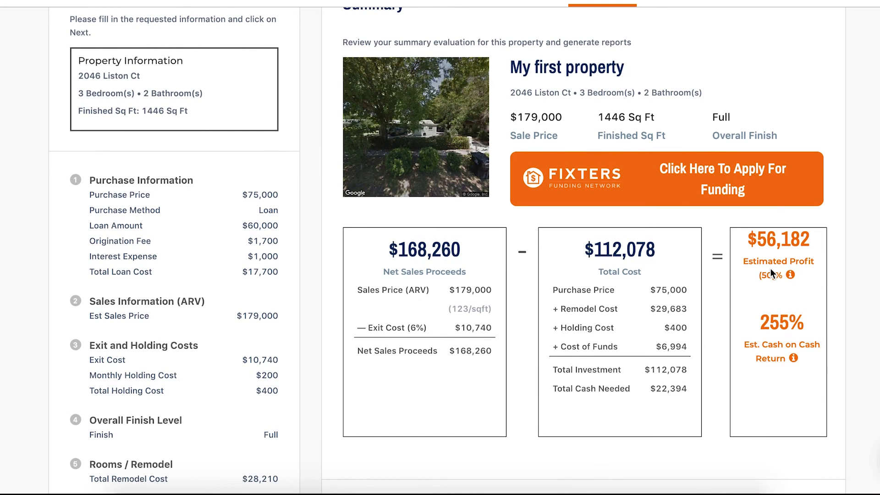
scroll(772, 270, "down", 1)
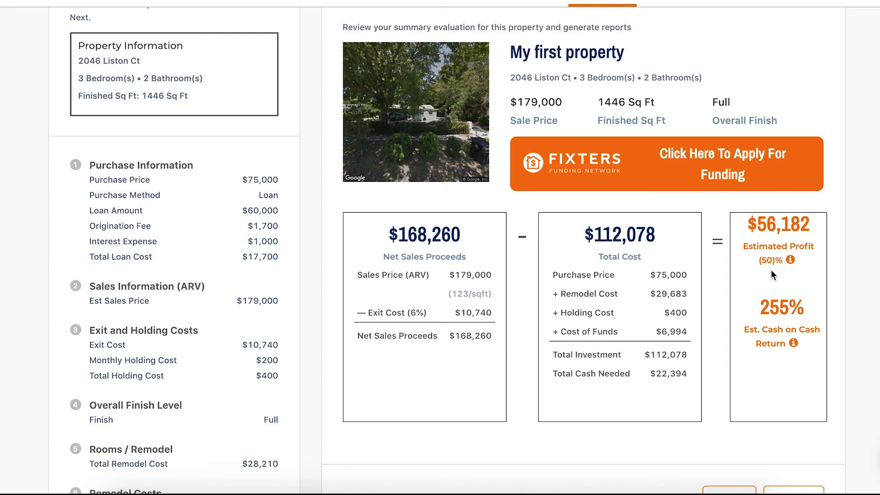
scroll(757, 273, "down", 1)
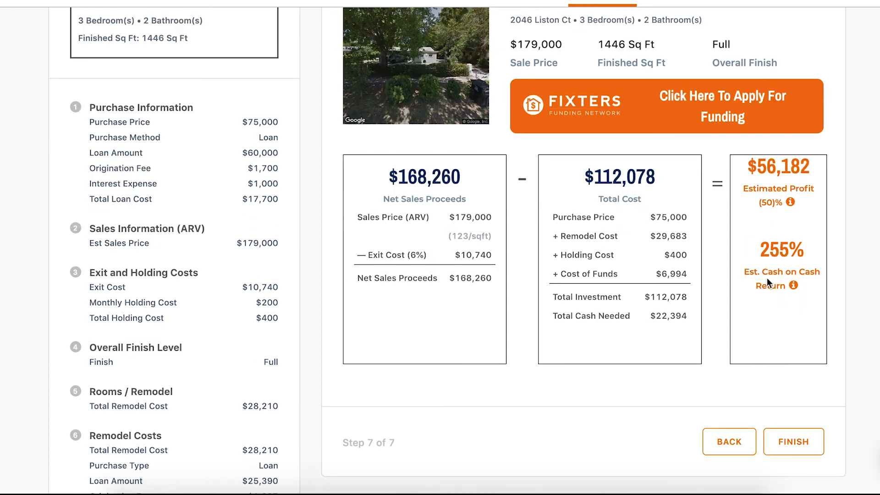